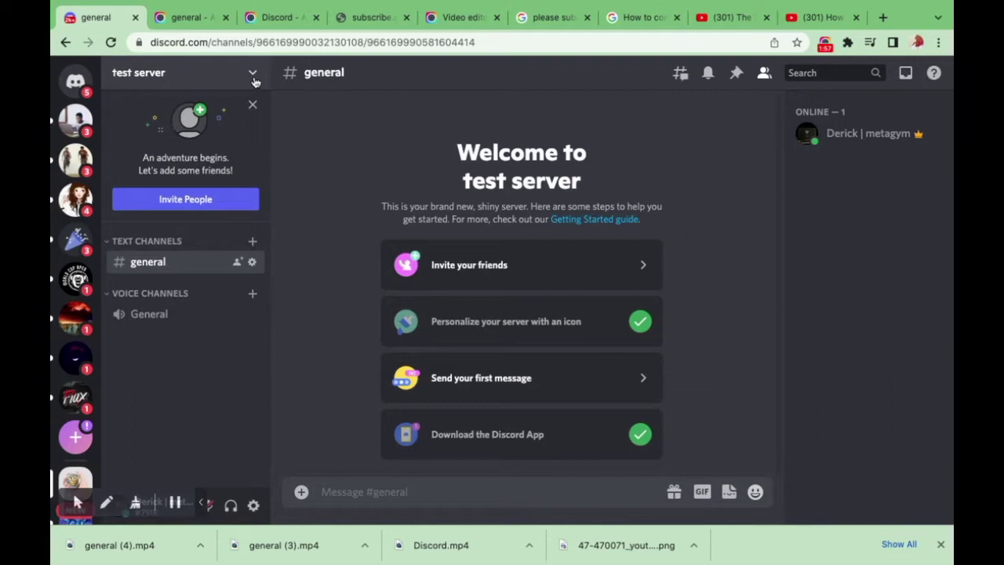
Step: Create a new category named WELCOME in the test server
left_click(254, 76)
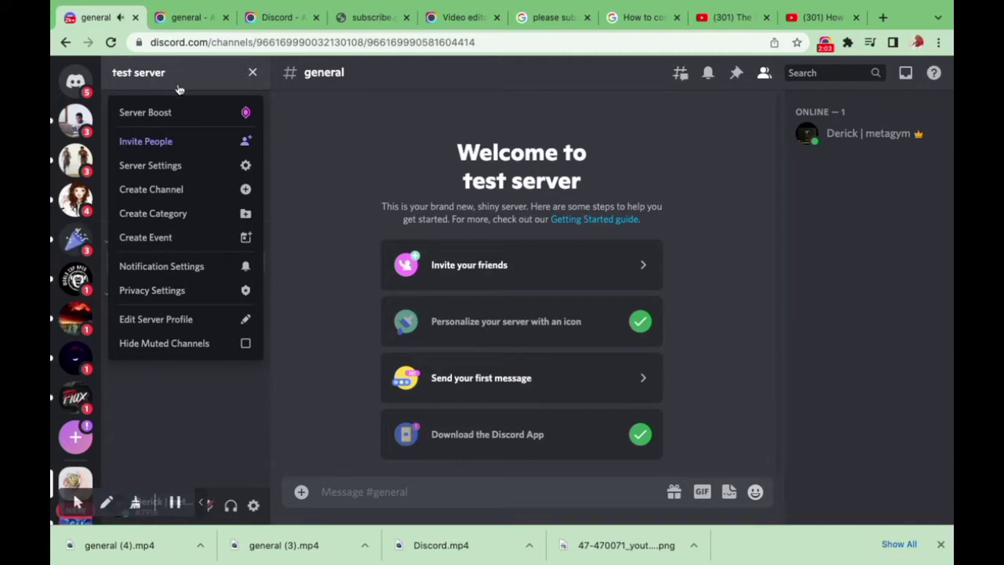
left_click(156, 214)
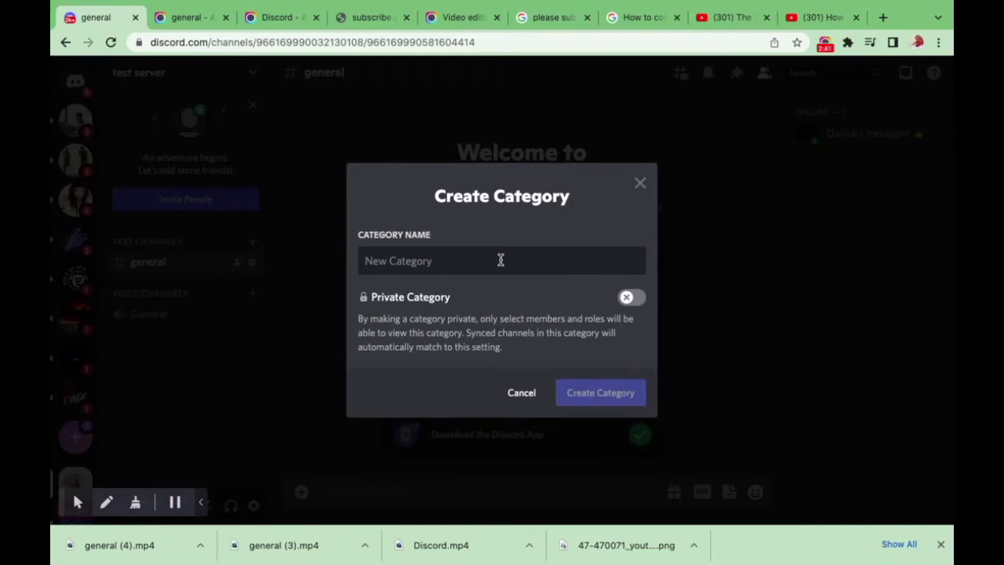
type("WEL")
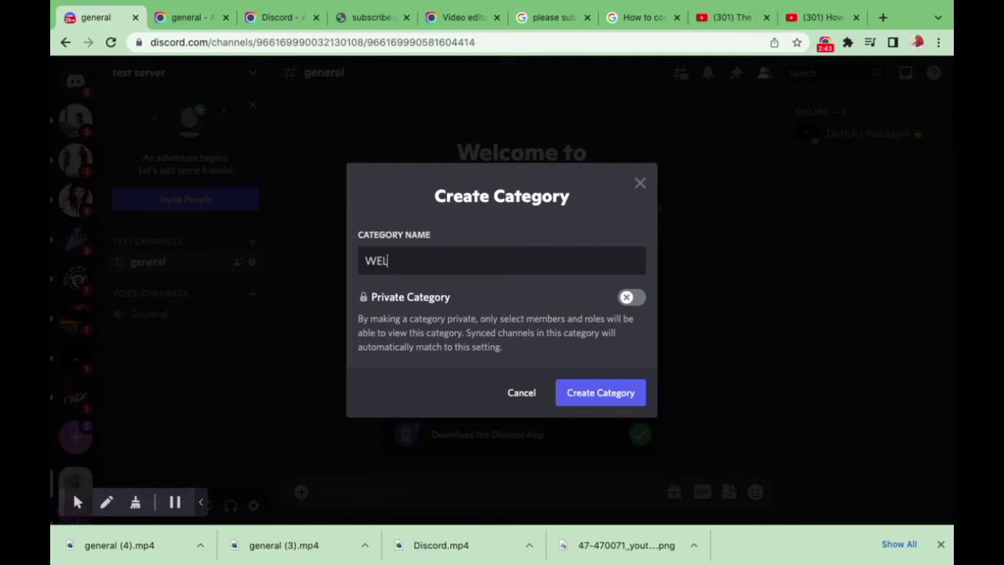
type("COMW")
key("BackSpace")
type("E")
left_click(602, 394)
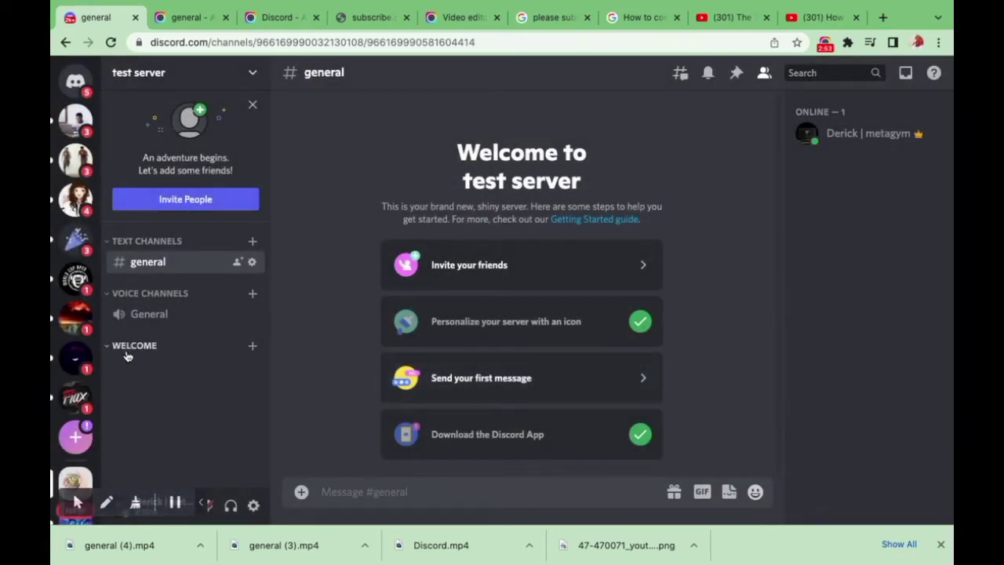
Step: Create a text channel named verify-here in the WELCOME category
left_click(253, 348)
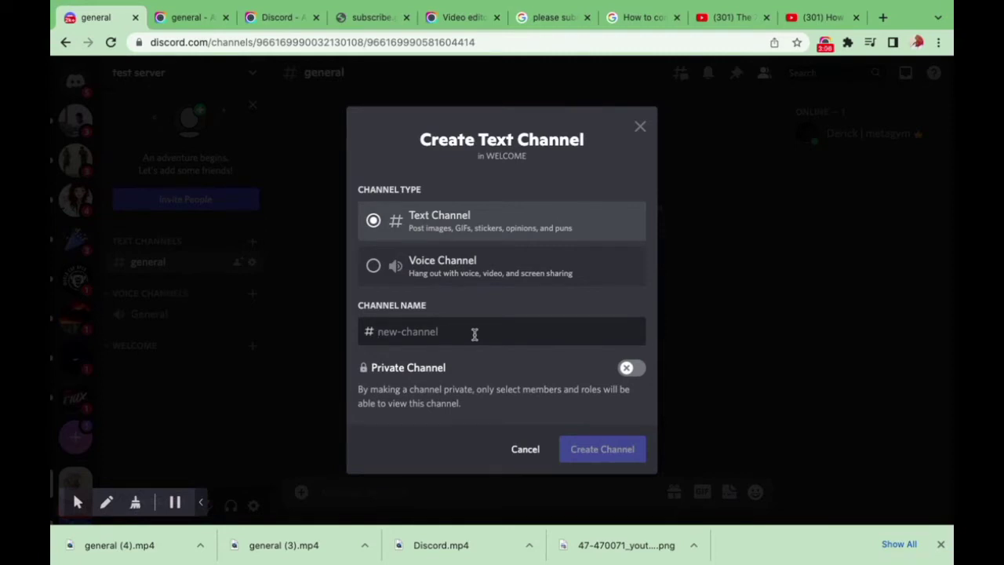
type("ver")
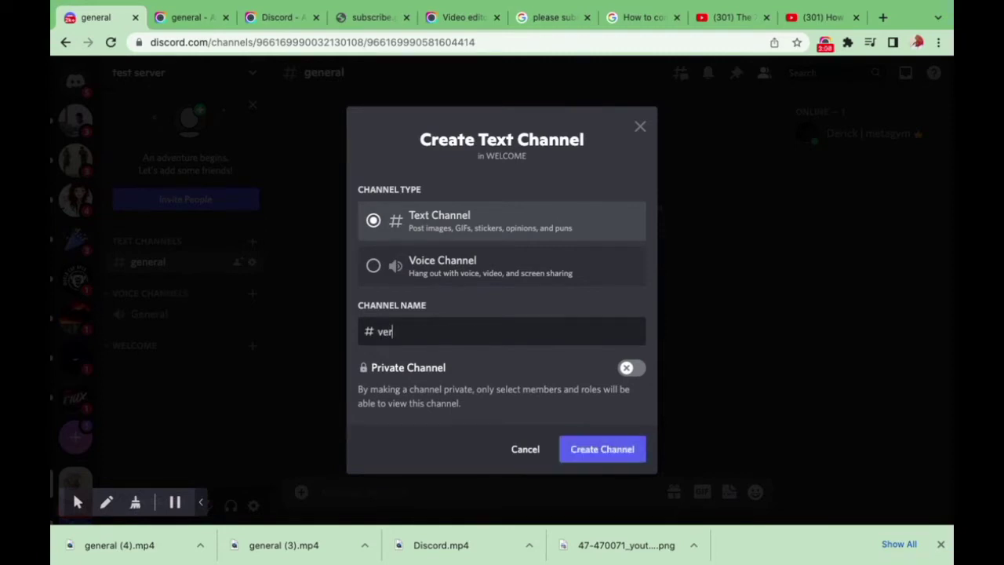
type("ify-here")
left_click(596, 452)
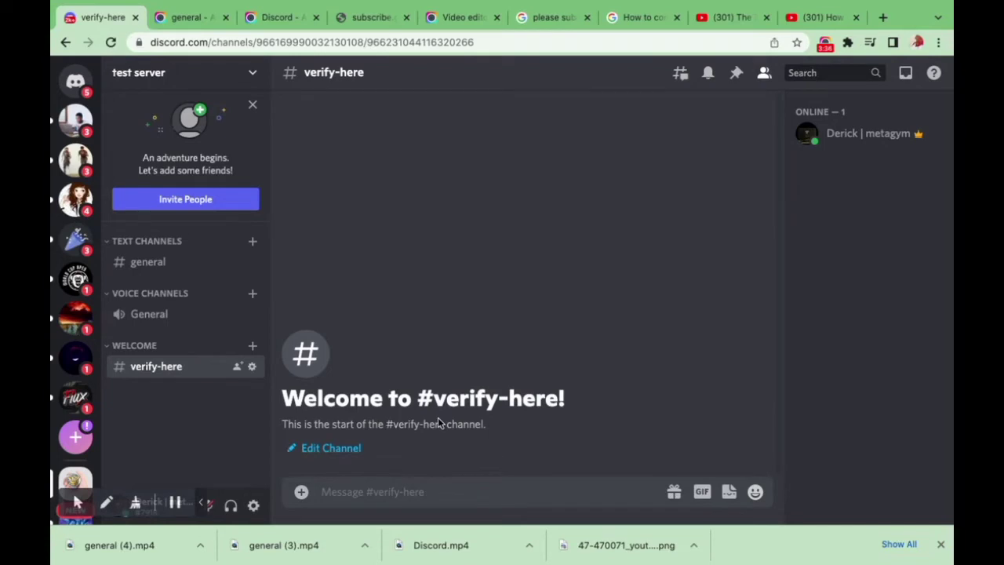
Step: Create a server role named VERIFIED with the bright green role colour, save it and leave the server settings
left_click(254, 73)
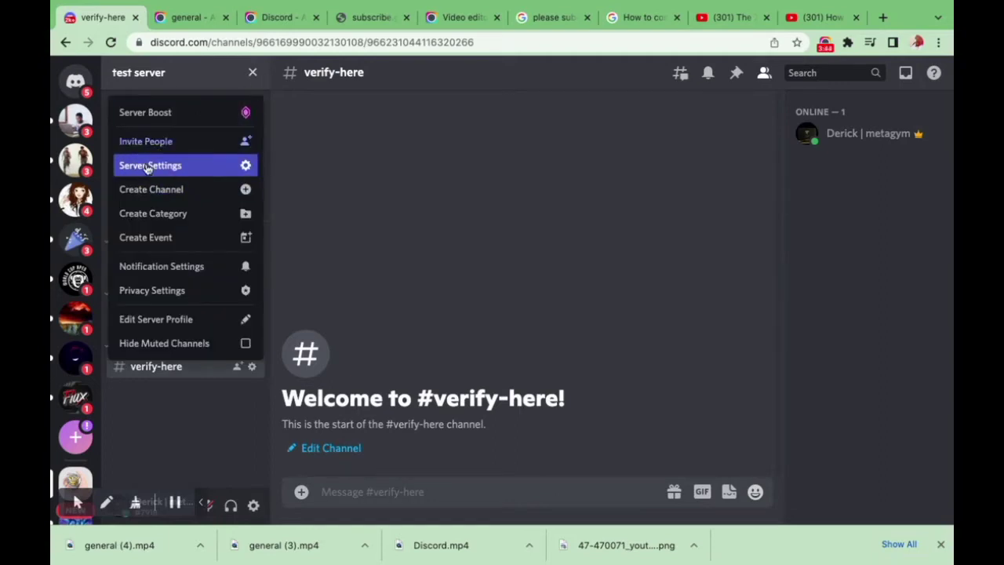
left_click(150, 166)
left_click(167, 154)
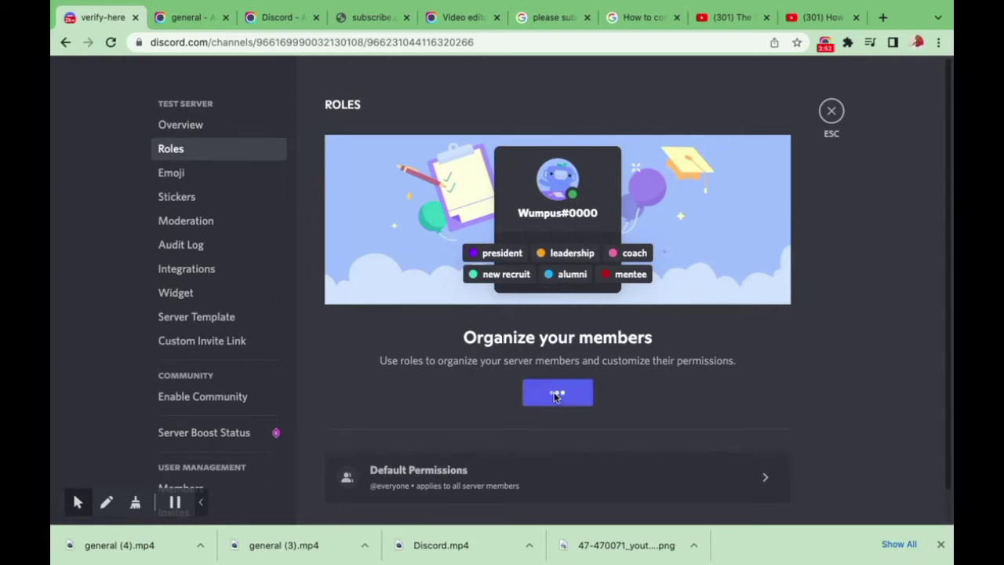
left_click(556, 396)
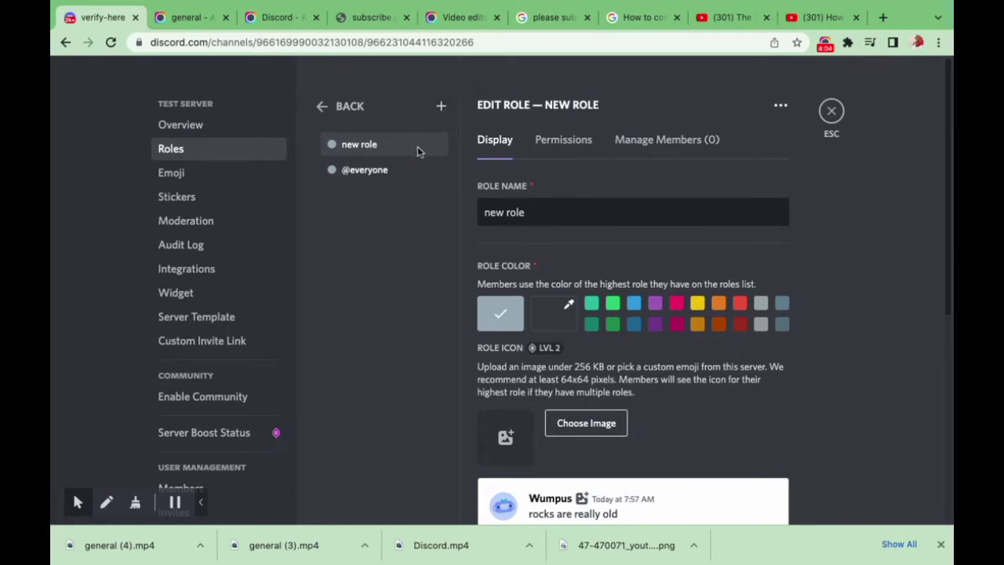
triple_click(536, 213)
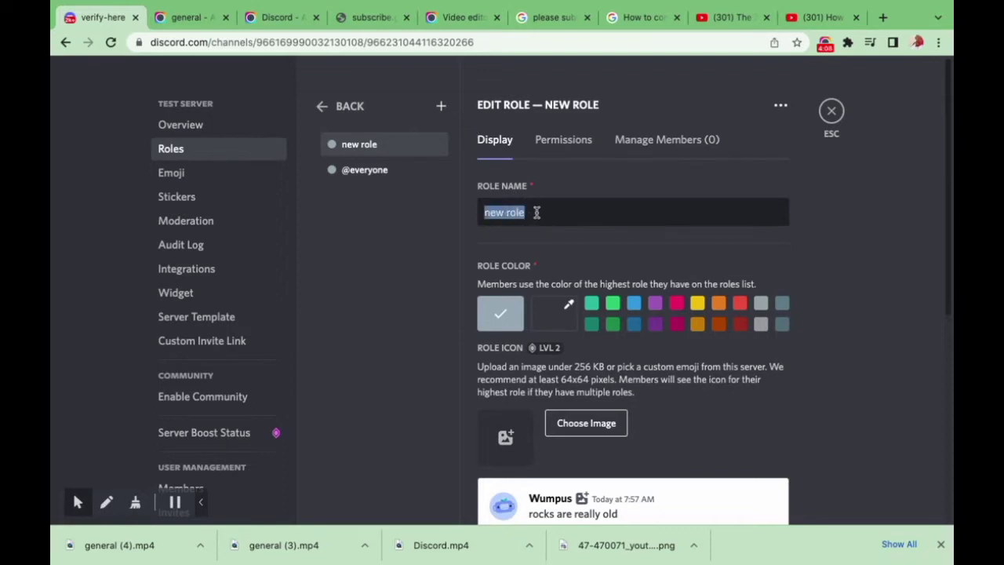
type("V")
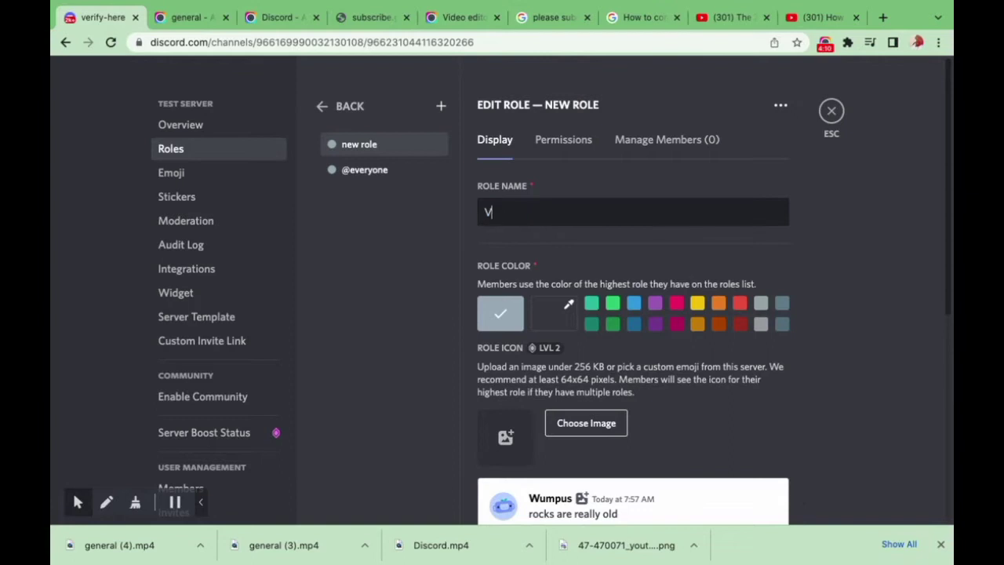
type("ERIFIED")
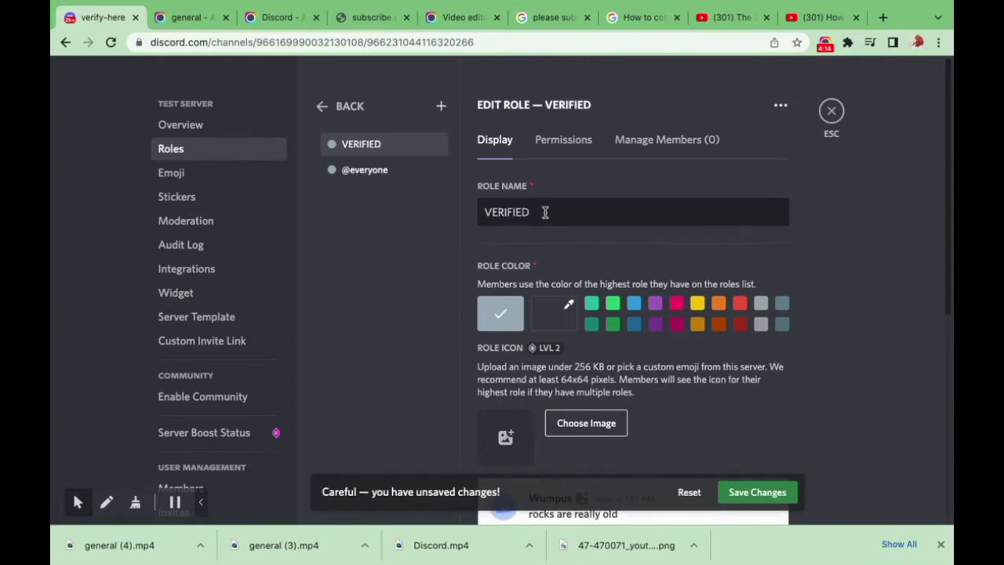
left_click(613, 306)
left_click(734, 493)
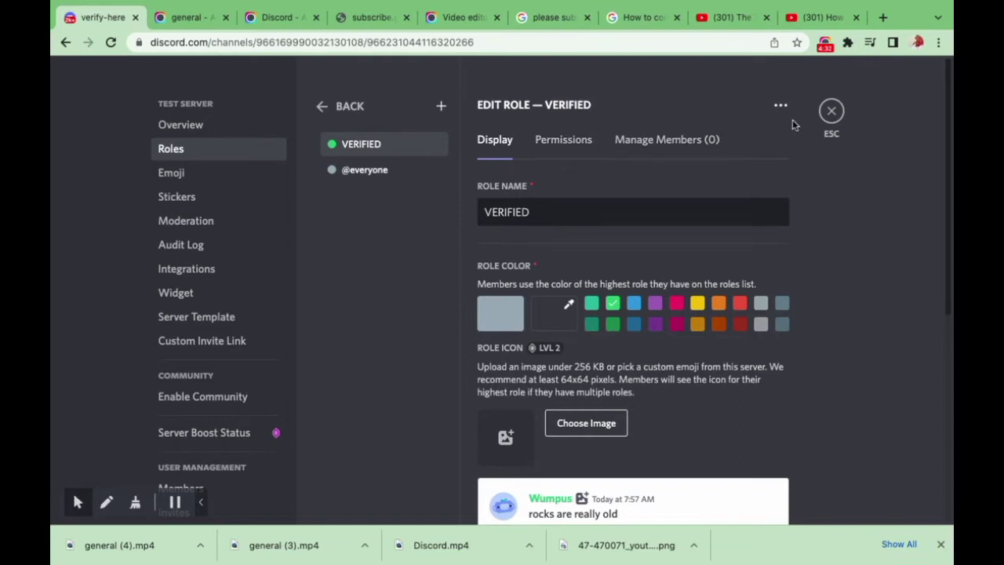
left_click(833, 113)
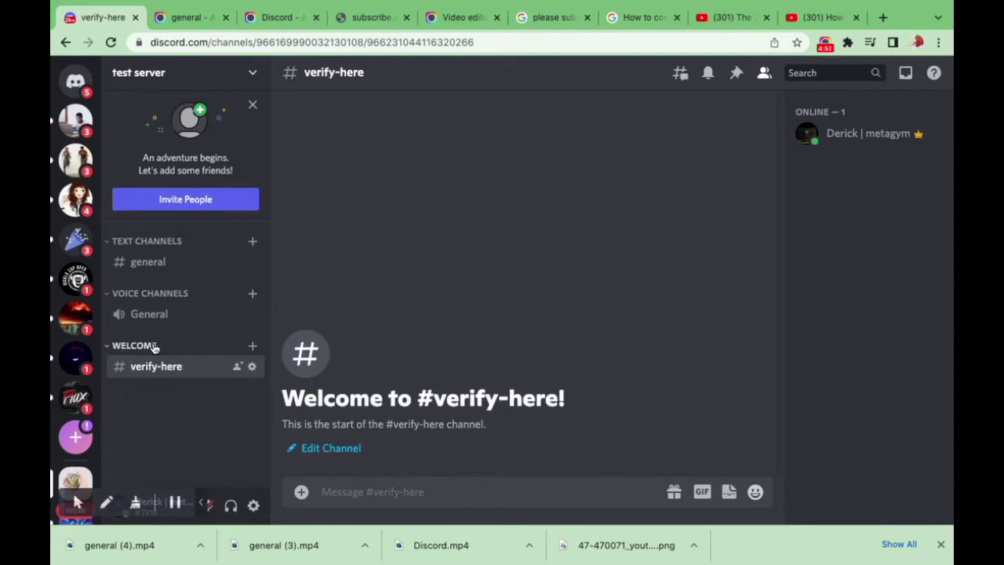
Step: Review the role list and default permissions entry in the server's Roles settings, then return to the channel
left_click(235, 74)
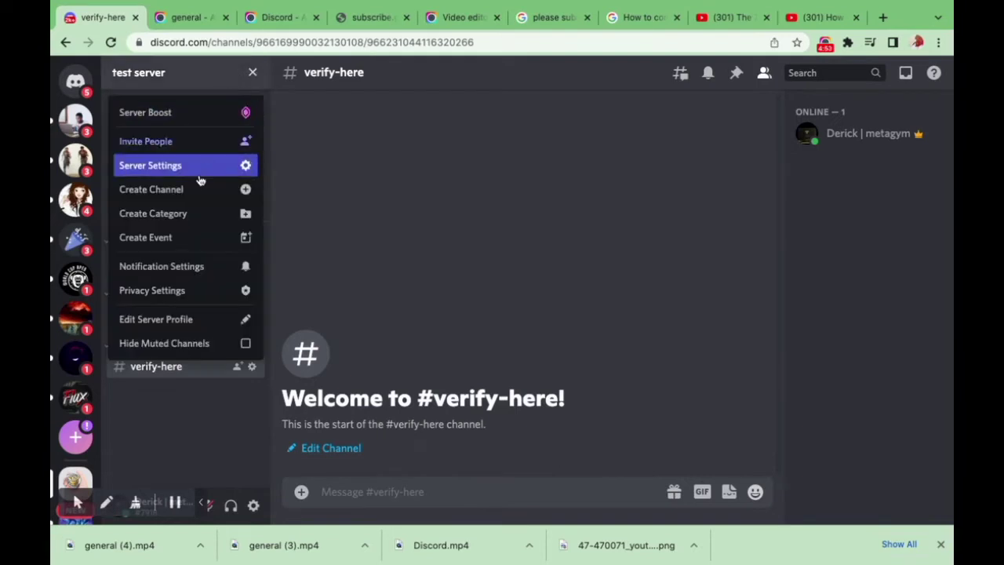
left_click(188, 168)
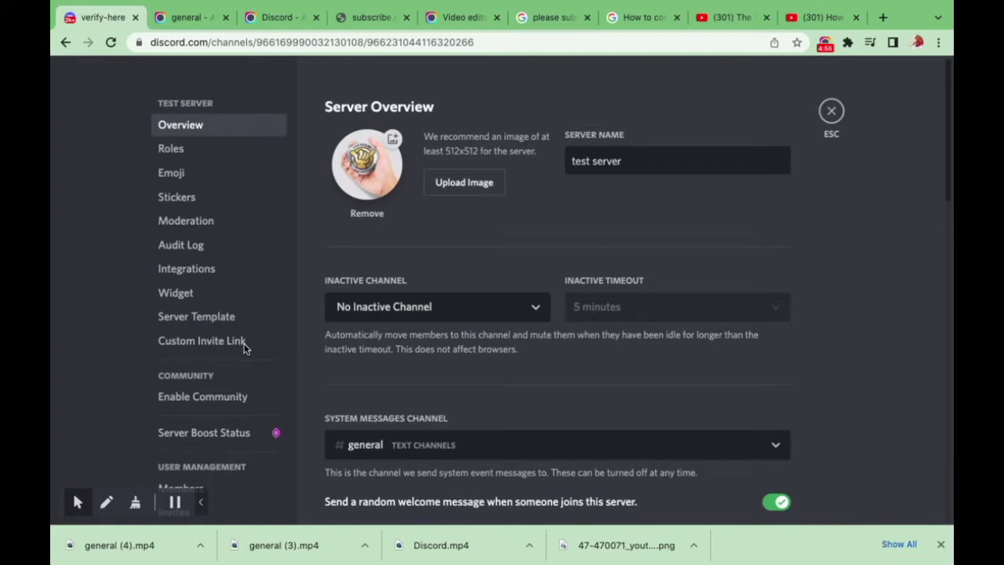
left_click(211, 148)
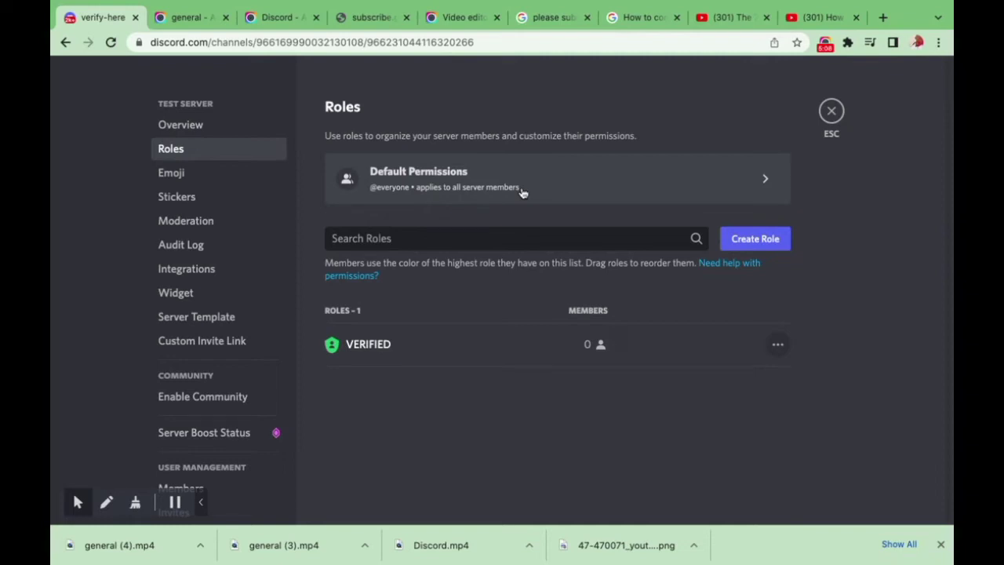
left_click(831, 112)
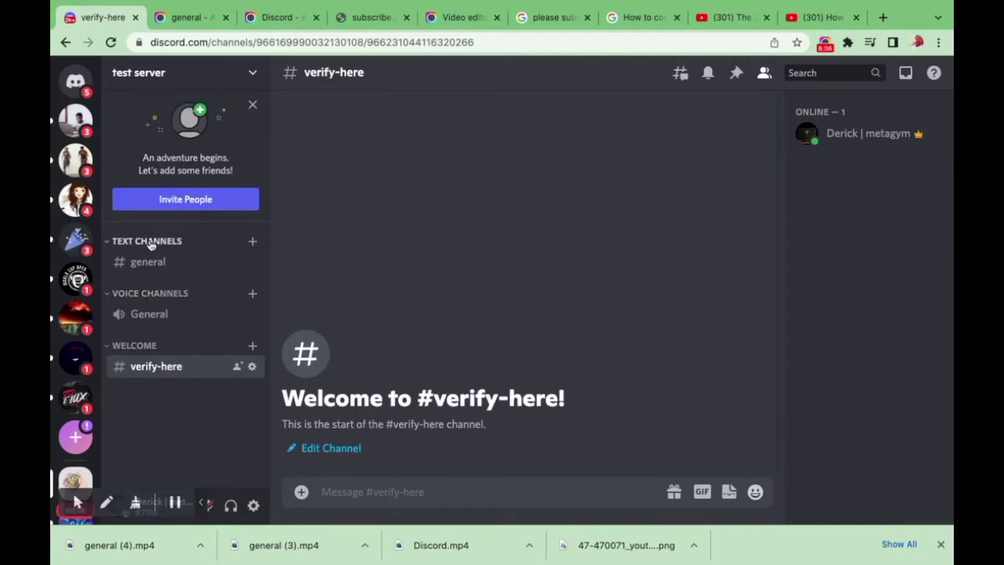
right_click(151, 246)
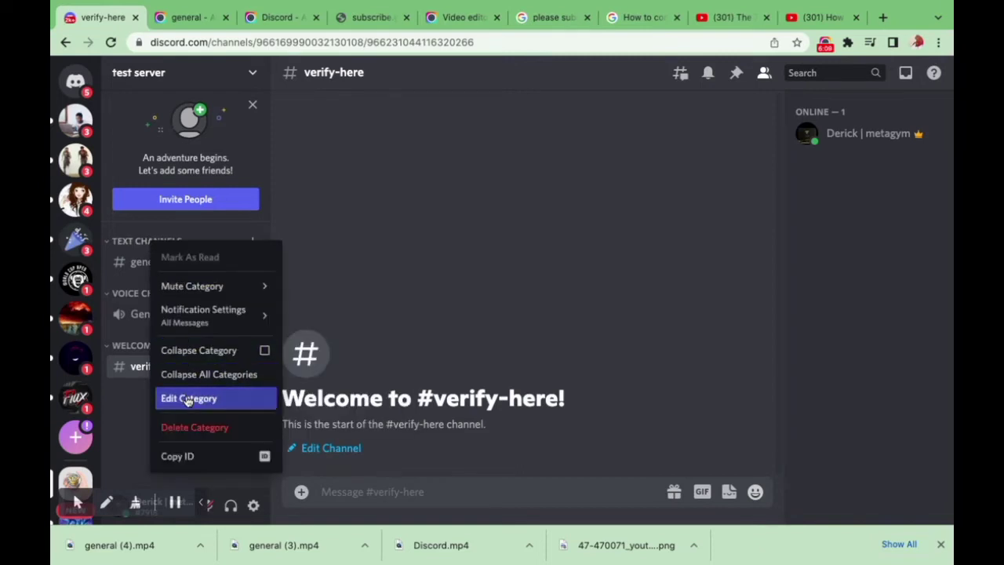
left_click(186, 399)
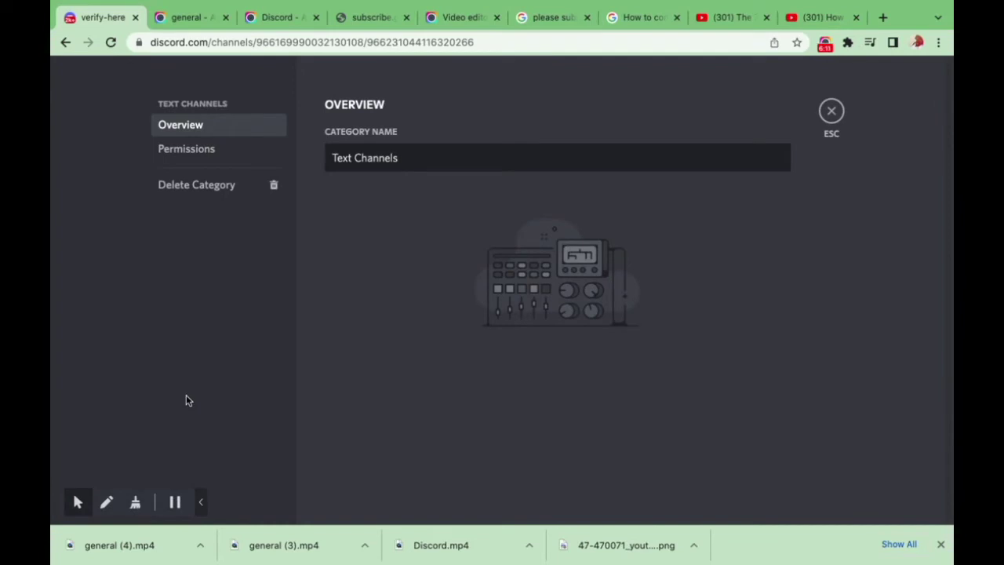
left_click(190, 153)
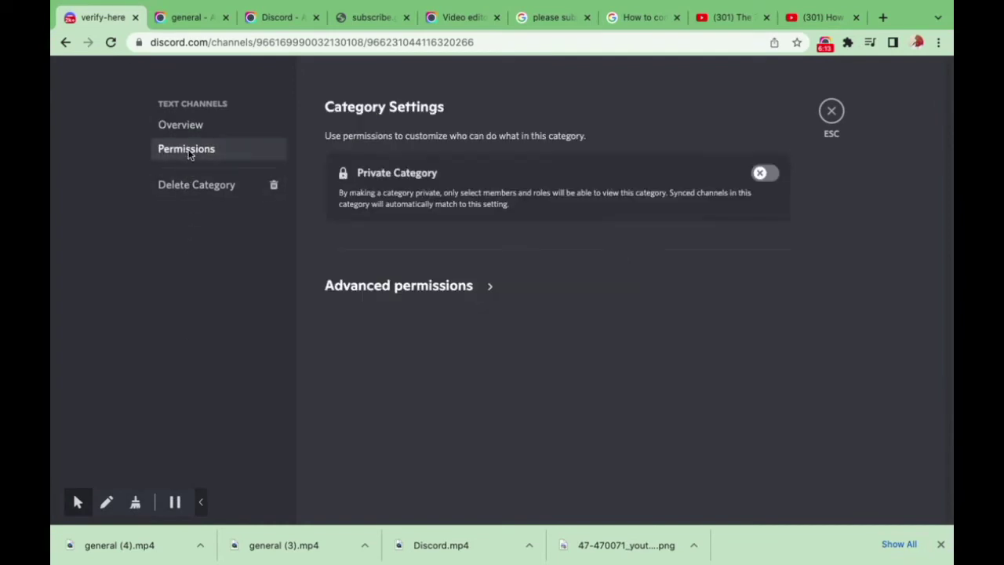
left_click(438, 289)
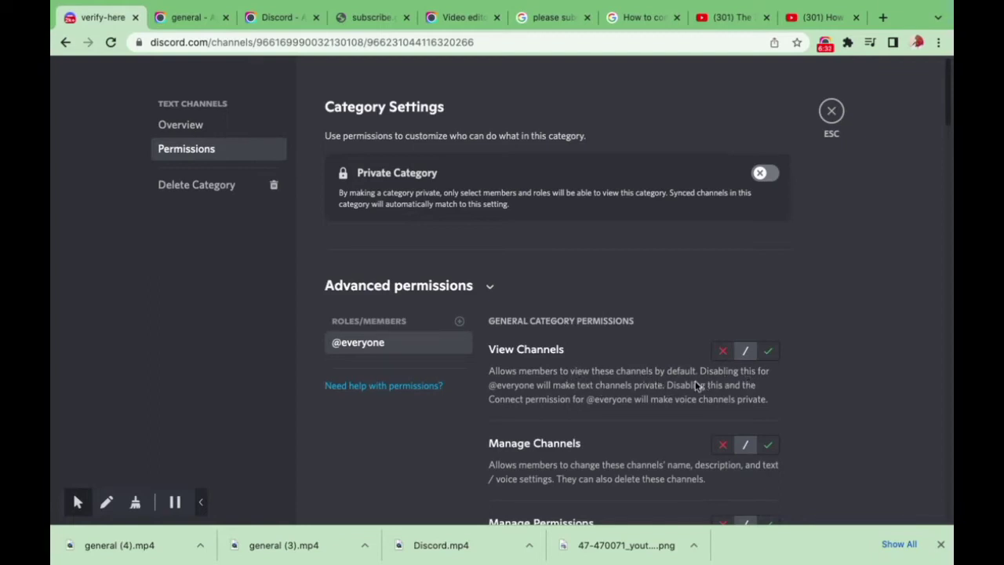
left_click(716, 357)
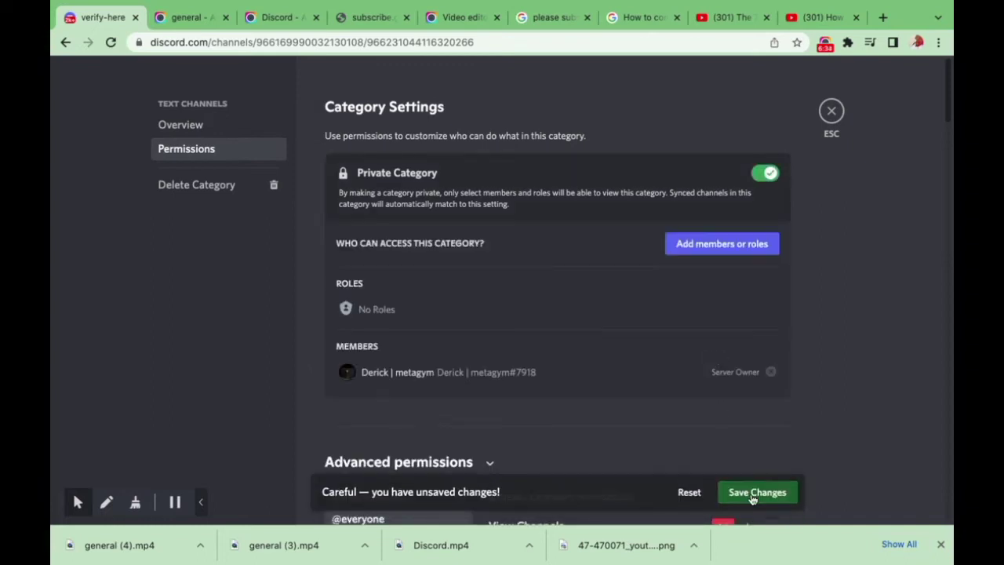
left_click(783, 482)
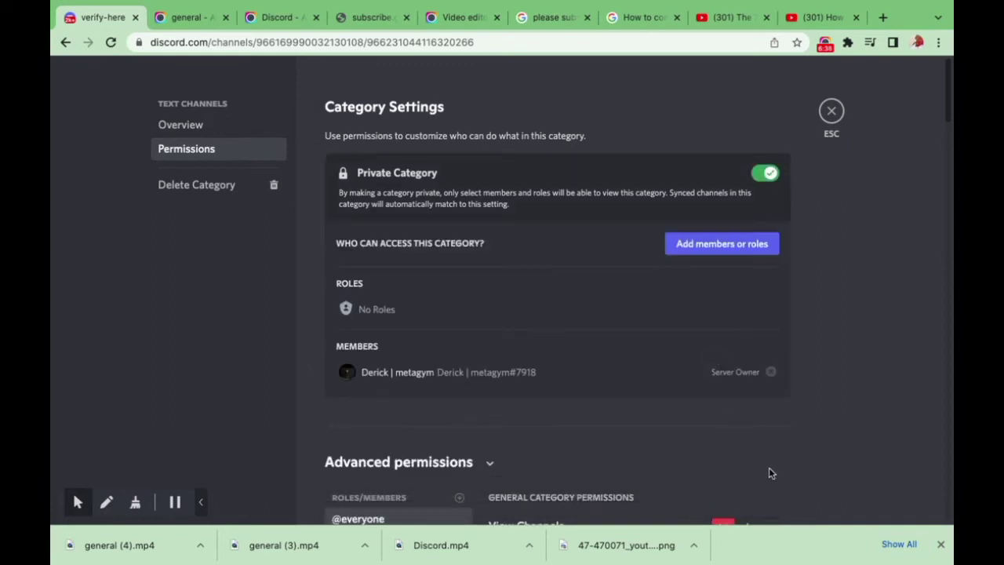
Step: Add the VERIFIED role to the Text Channels category's advanced permissions and allow it View Channels
scroll(783, 445, "down", 1)
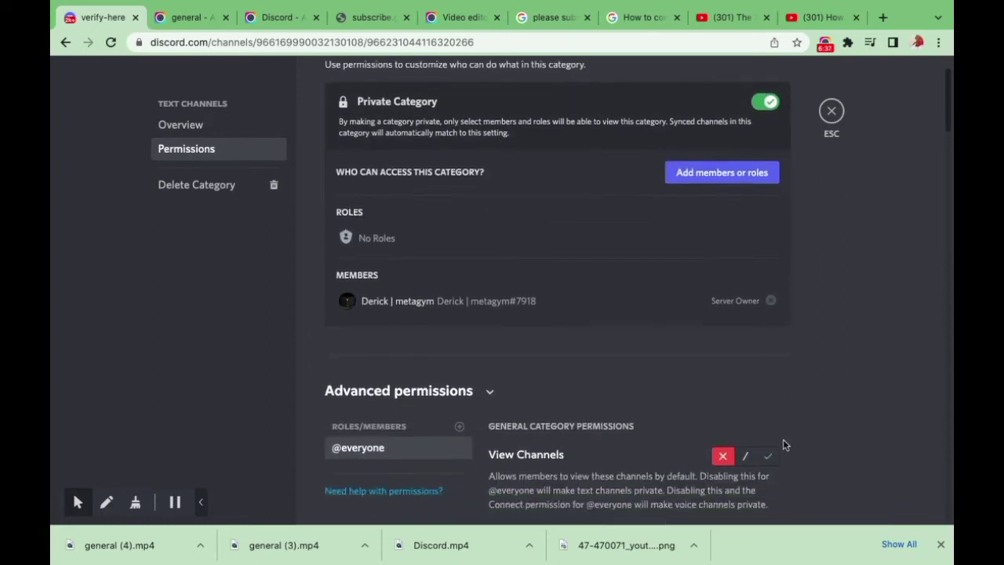
left_click(460, 423)
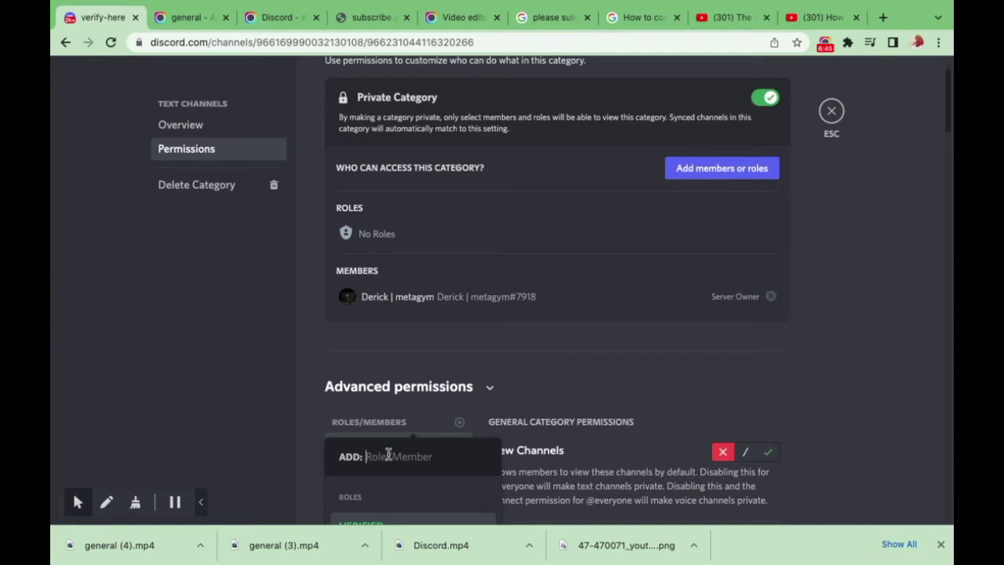
type("VERIFIED")
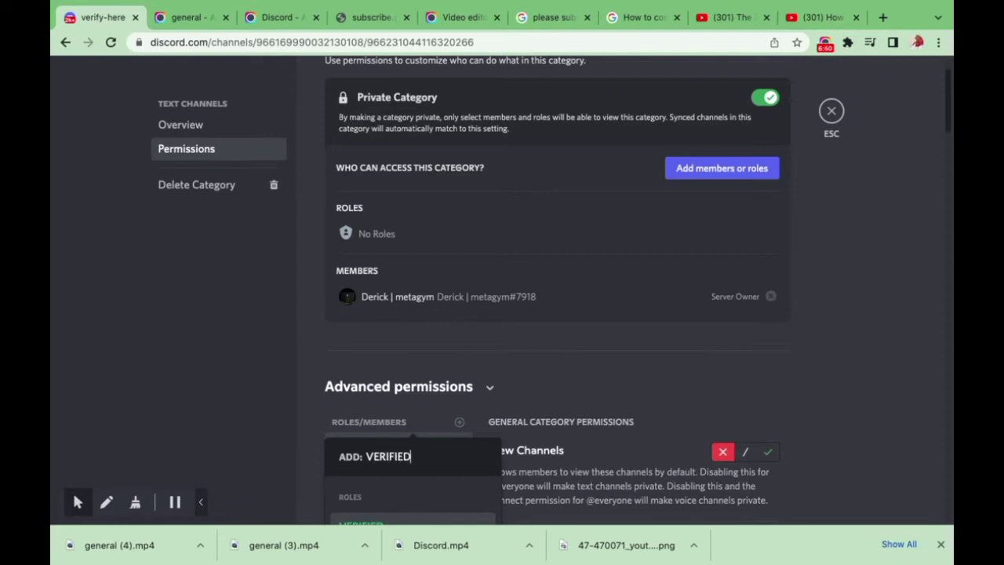
key("Return")
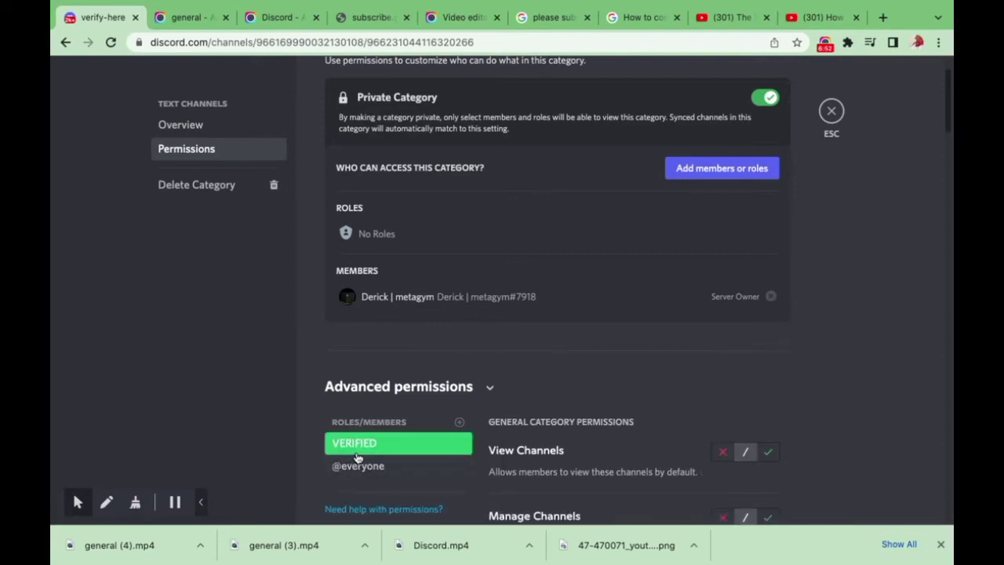
scroll(814, 445, "up", 1)
scroll(813, 439, "down", 2)
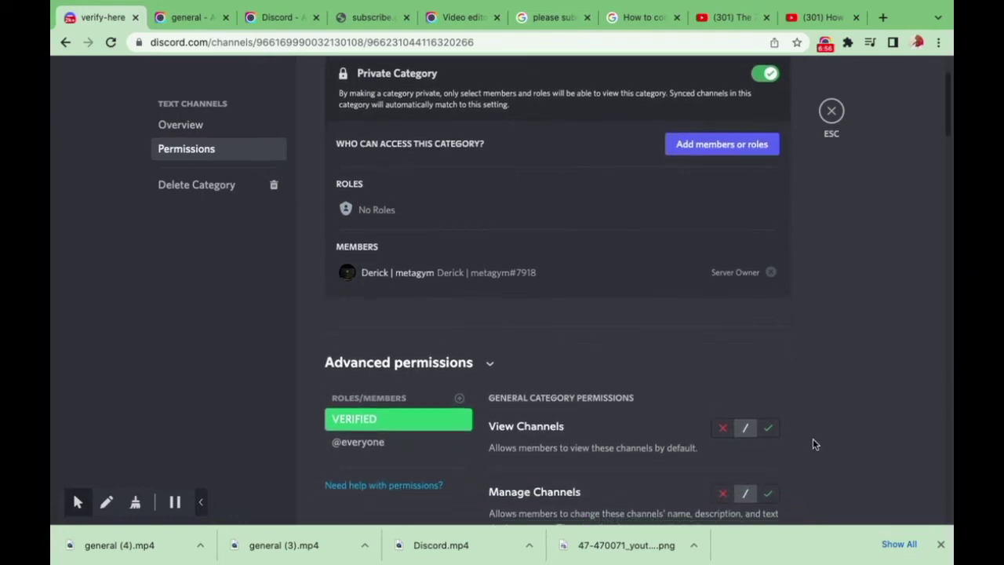
left_click(769, 416)
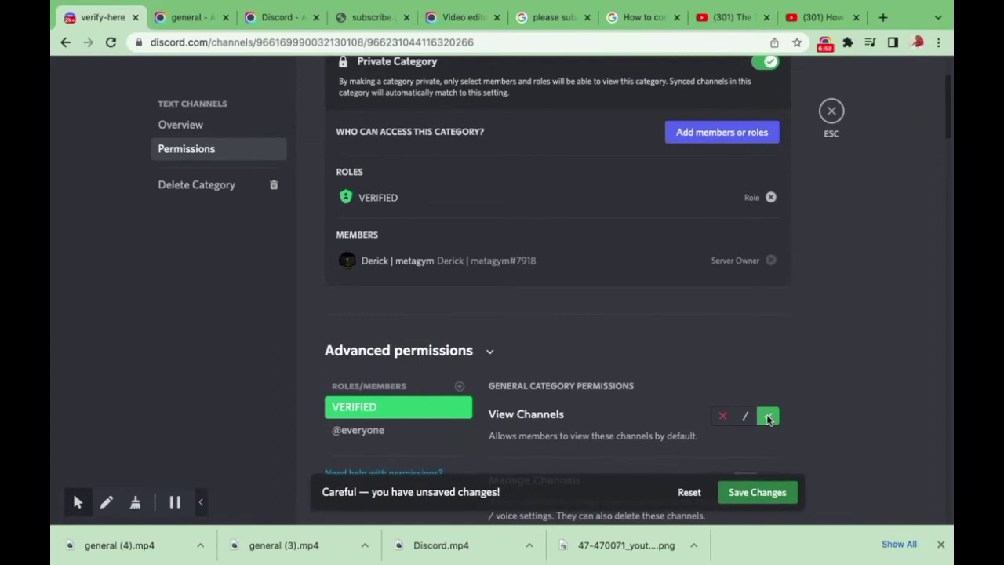
Step: Allow Create Invite and Send Messages for the VERIFIED role in the Text Channels category, save the changes and close the category settings
scroll(792, 421, "up", 1)
scroll(792, 421, "down", 5)
scroll(793, 424, "down", 8)
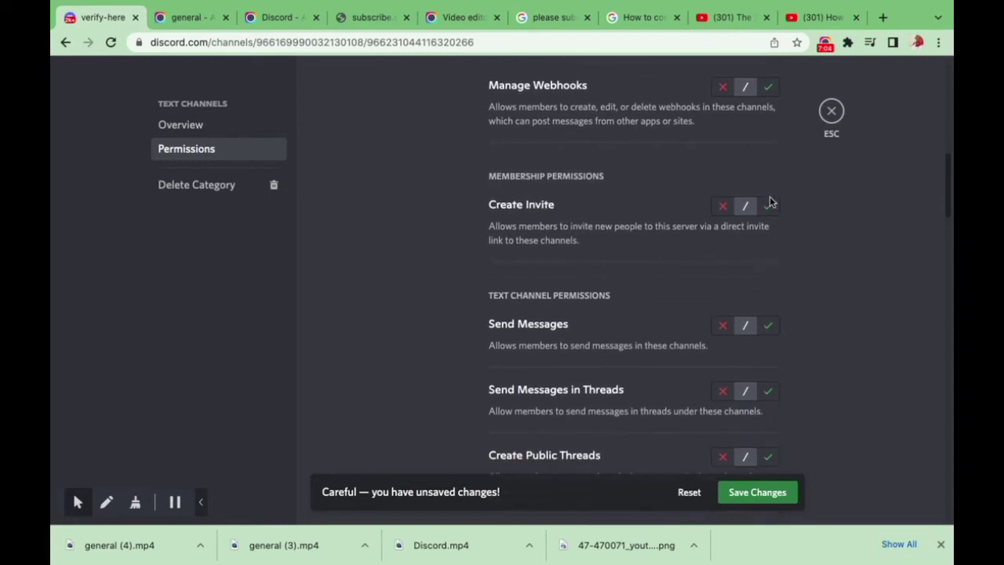
left_click(769, 206)
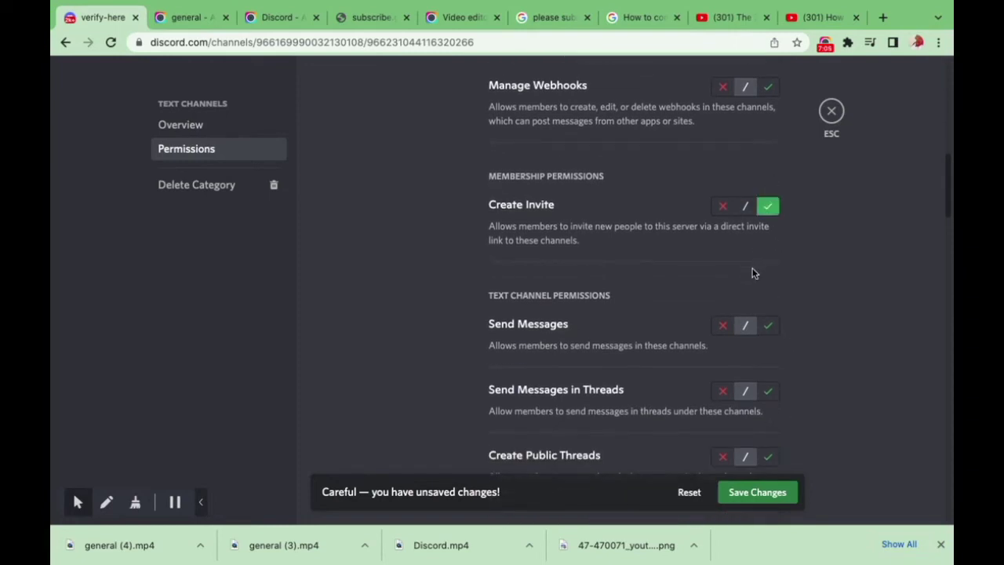
left_click(768, 328)
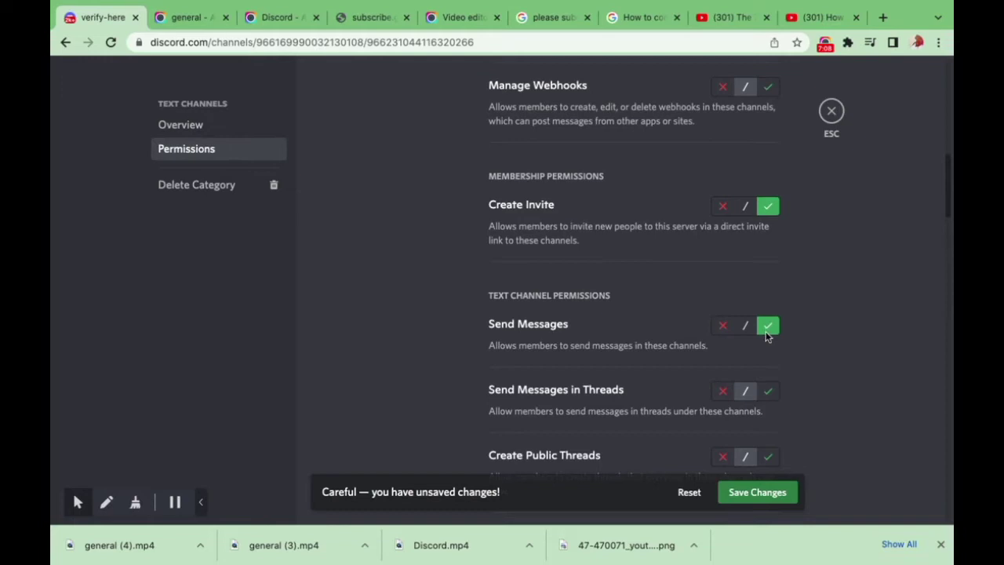
scroll(769, 432, "down", 1)
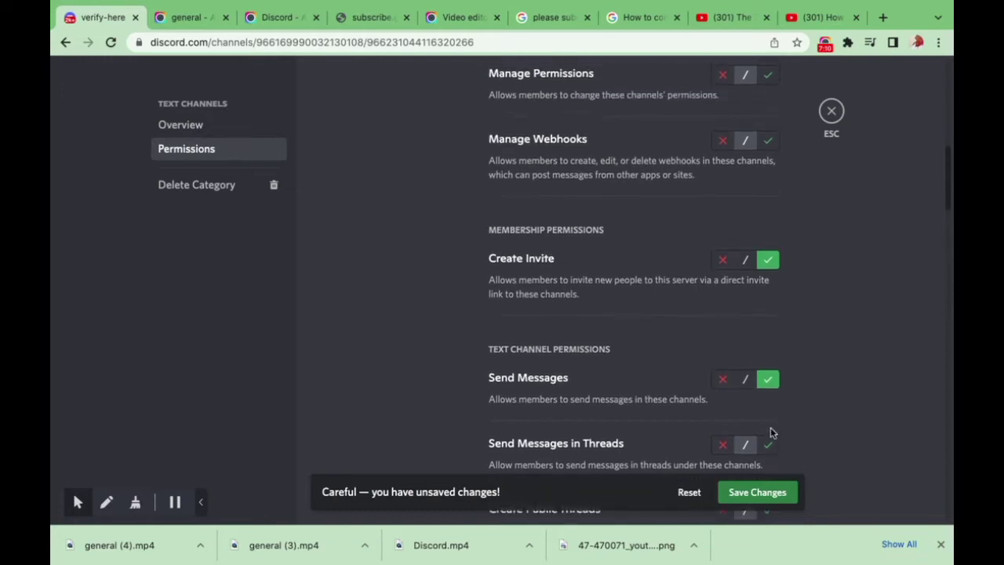
left_click(757, 495)
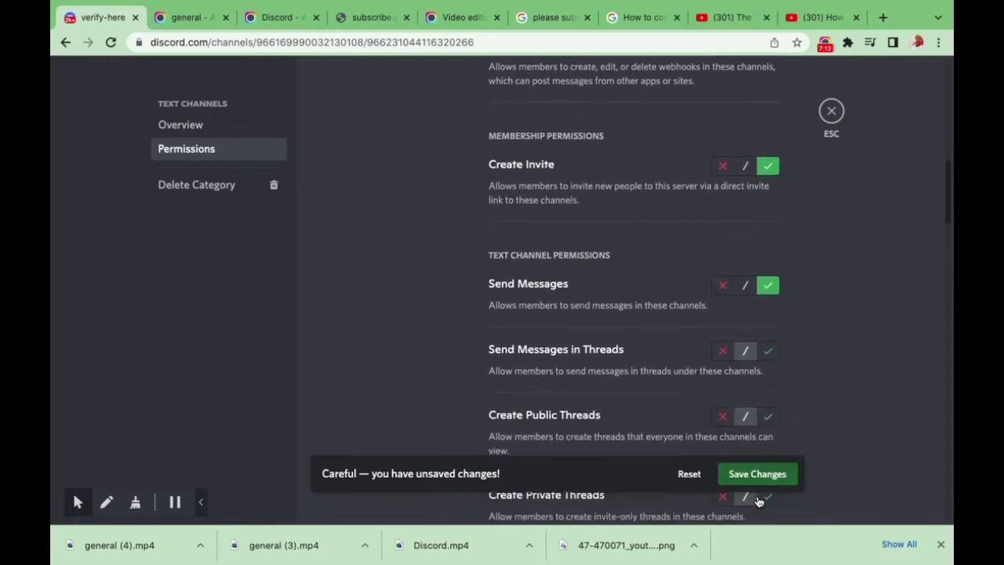
left_click(832, 111)
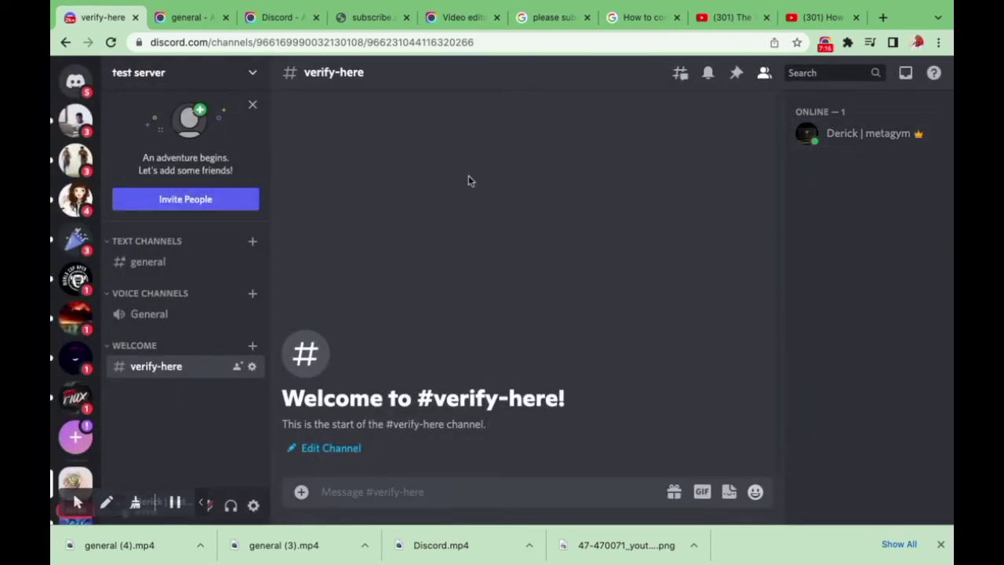
right_click(157, 296)
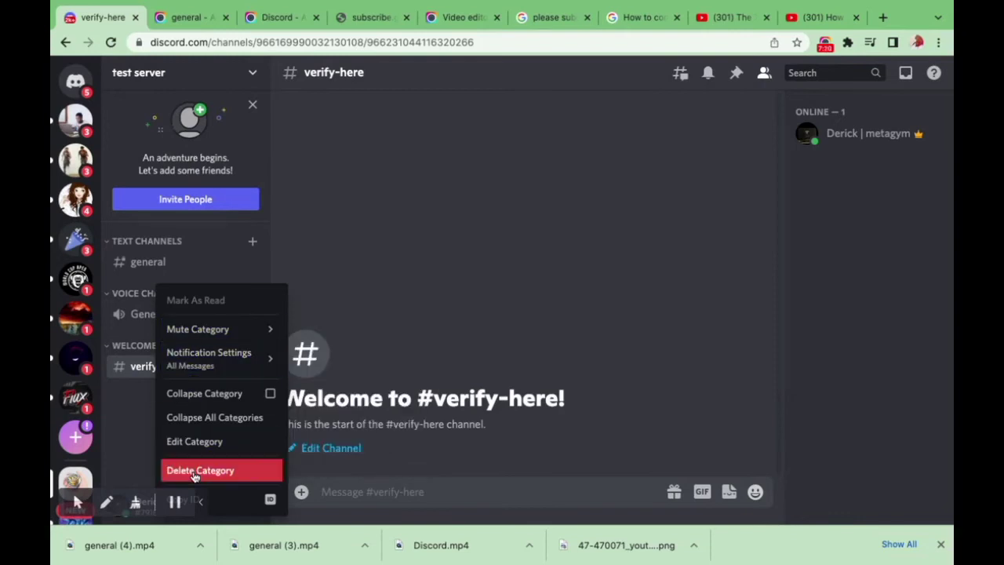
left_click(196, 442)
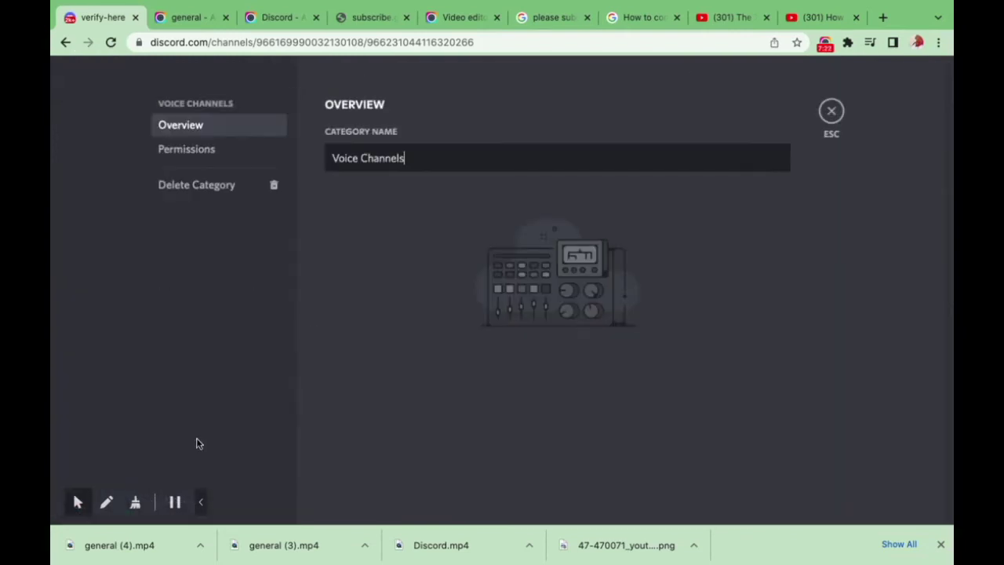
left_click(208, 149)
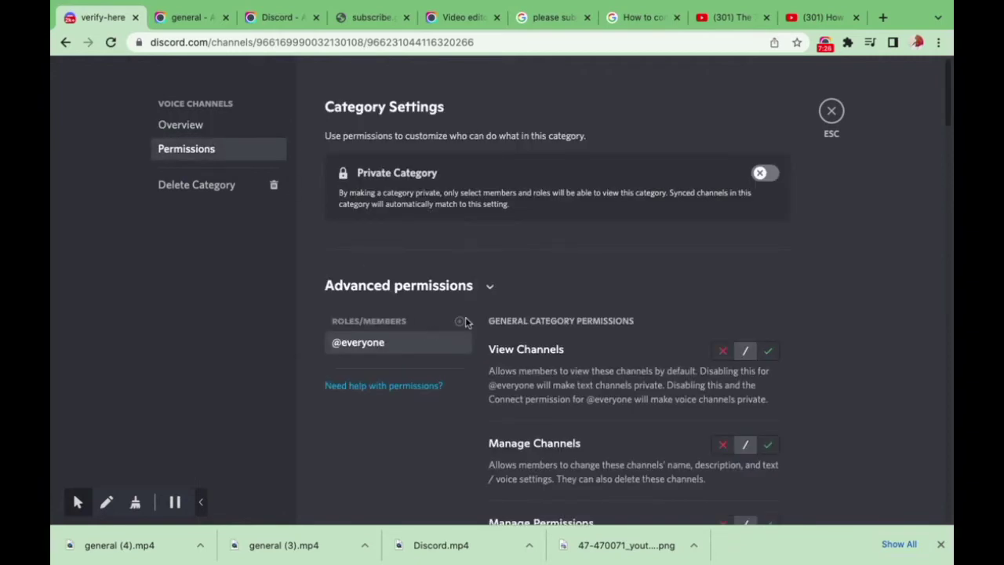
left_click(721, 352)
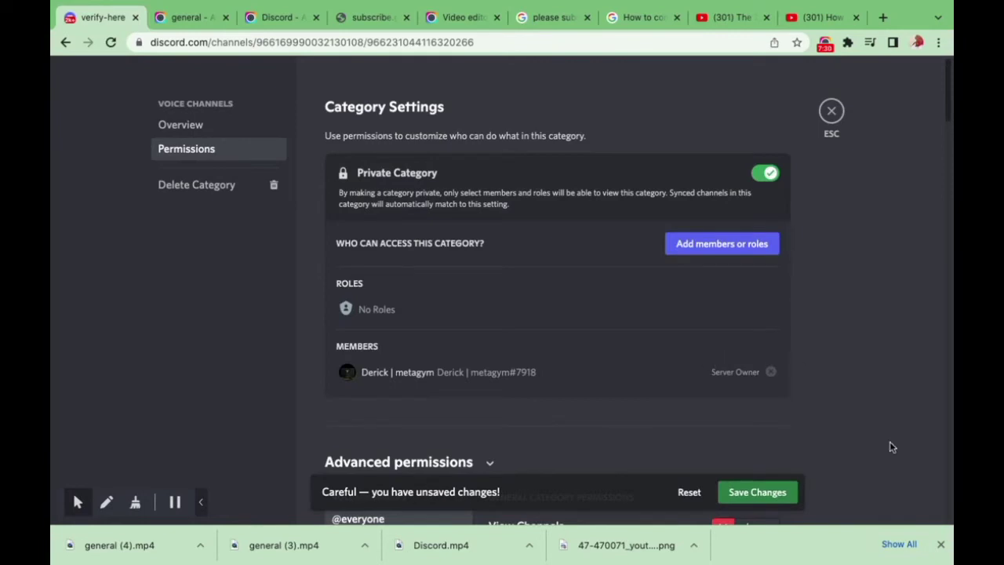
scroll(848, 463, "down", 4)
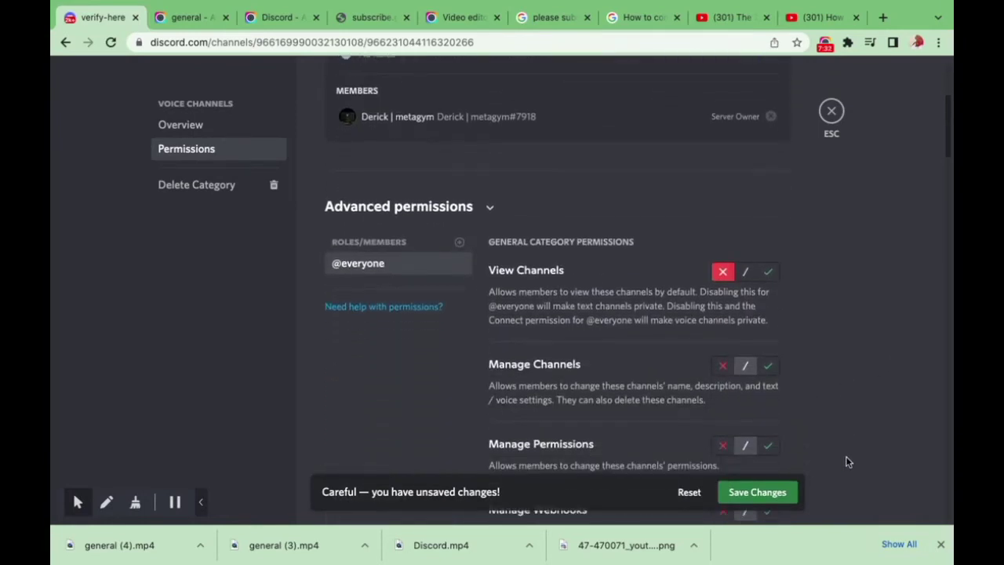
Step: Add the VERIFIED role to the Voice Channels category's advanced permissions, allow it View Channels, save and close the settings
left_click(461, 245)
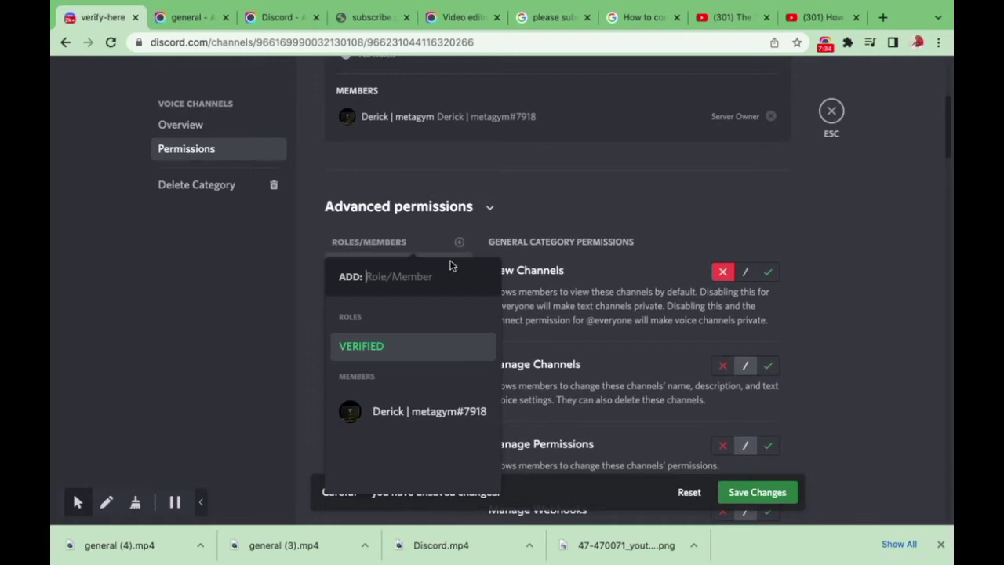
left_click(428, 344)
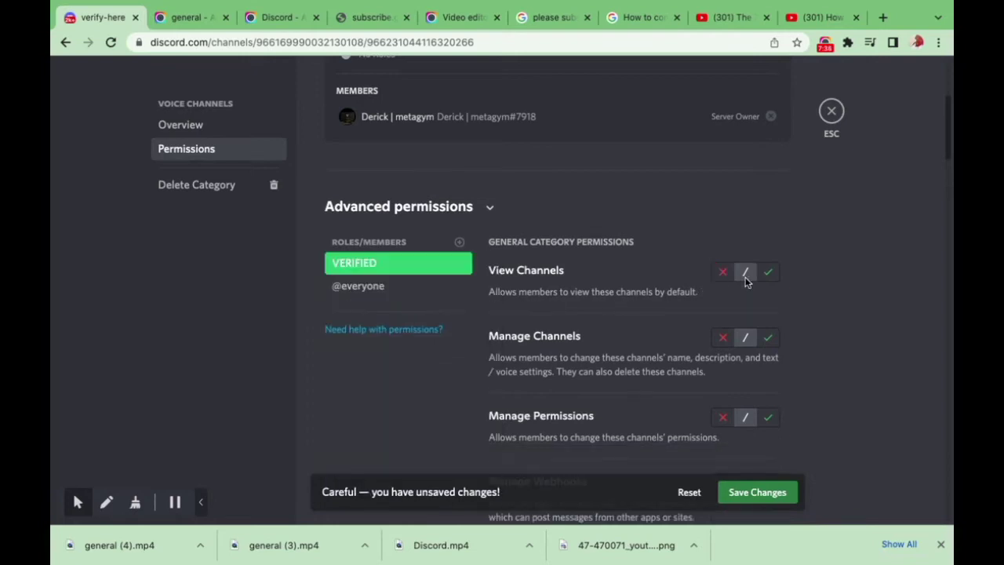
left_click(776, 273)
left_click(833, 112)
left_click(747, 496)
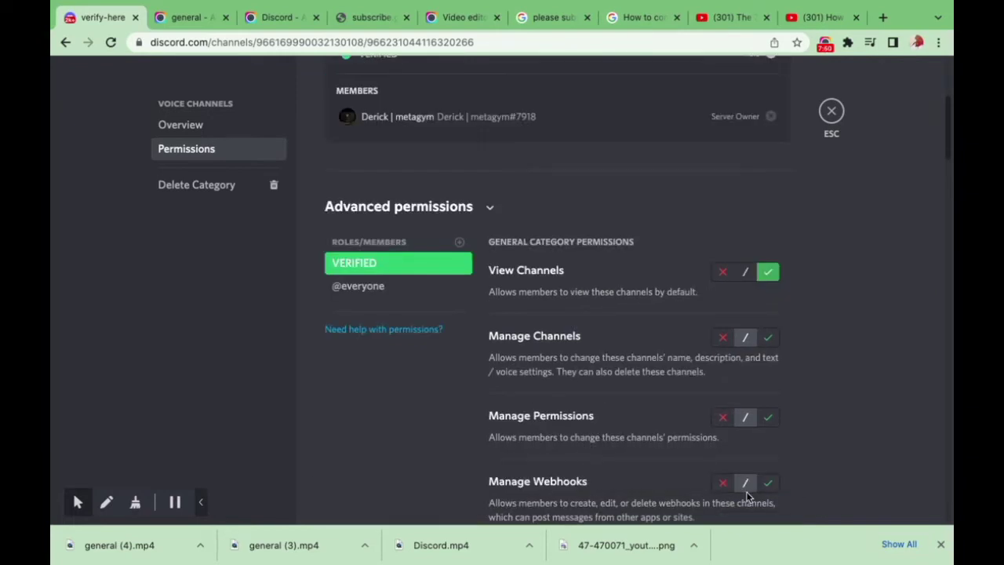
left_click(831, 111)
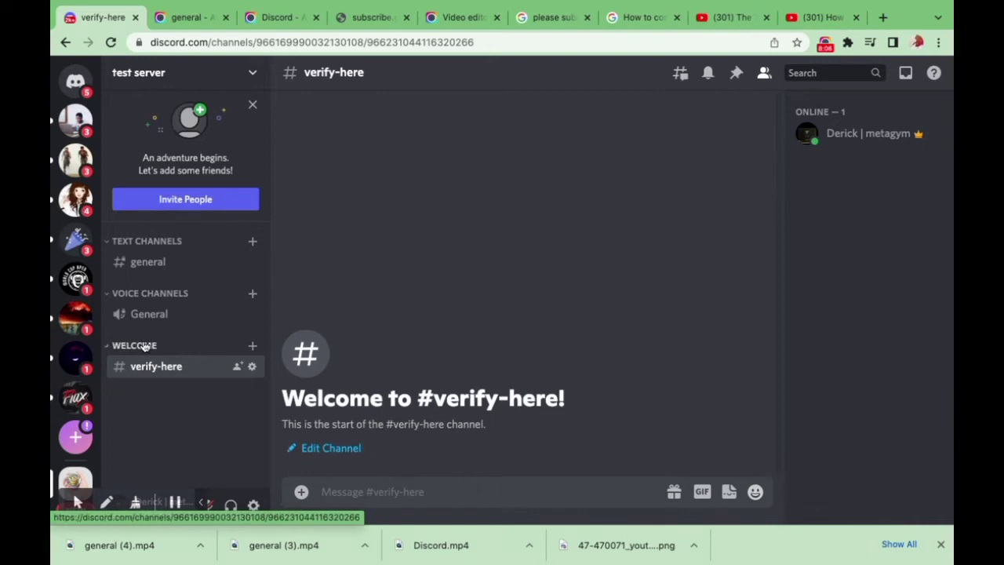
Step: Add the VERIFIED role to the WELCOME category's permissions, allow it View Channels, save and close the settings
right_click(145, 347)
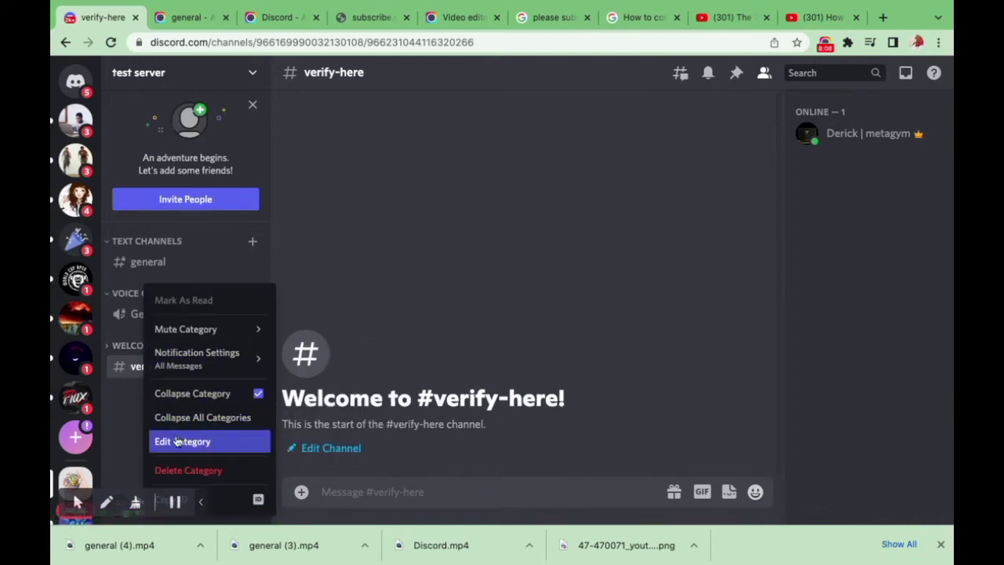
left_click(177, 441)
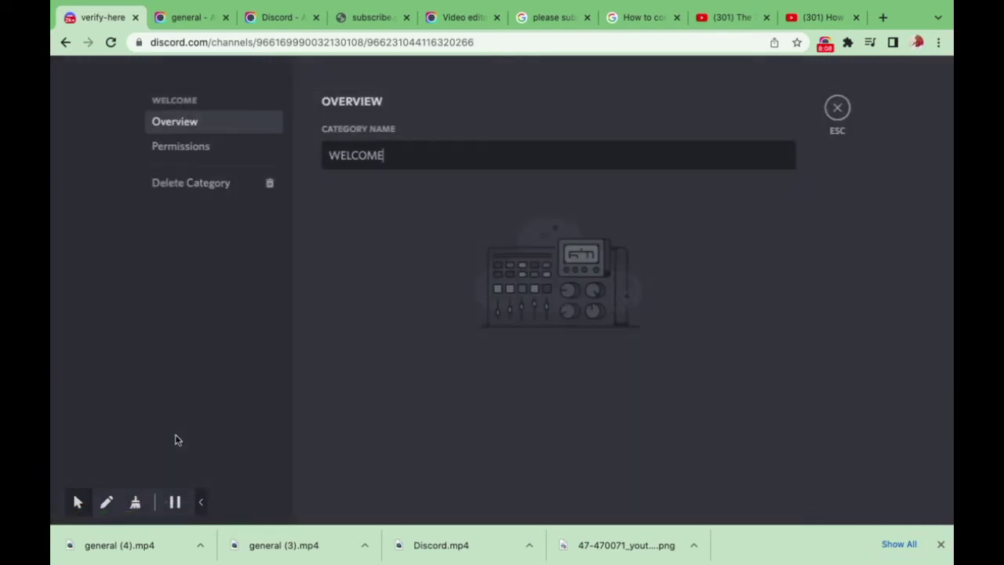
left_click(224, 152)
left_click(460, 323)
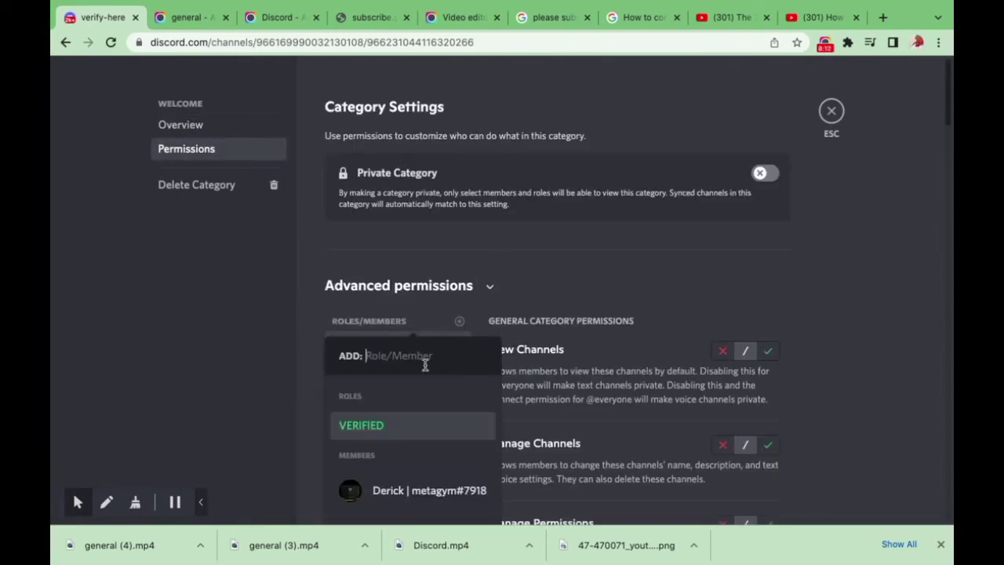
left_click(400, 427)
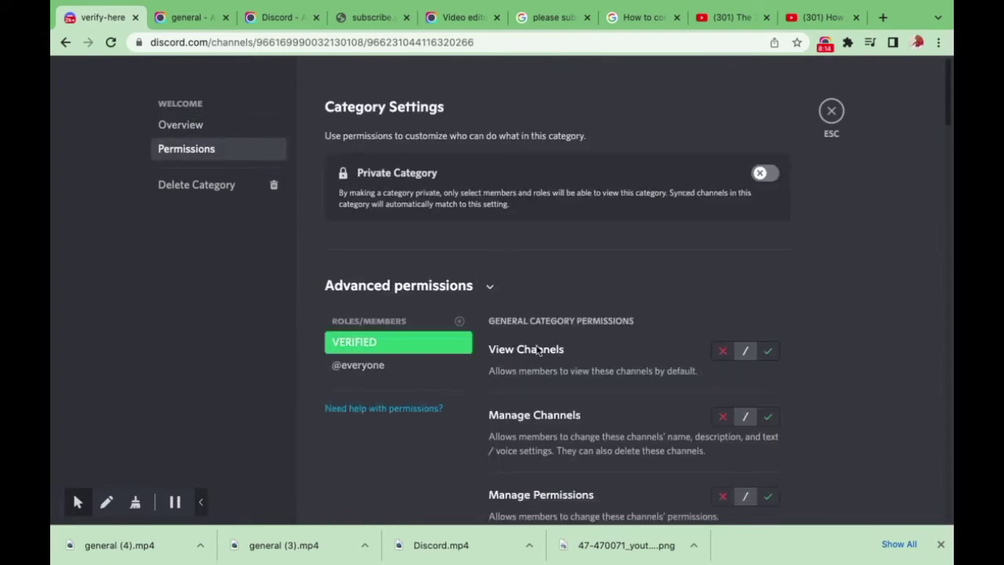
left_click(768, 350)
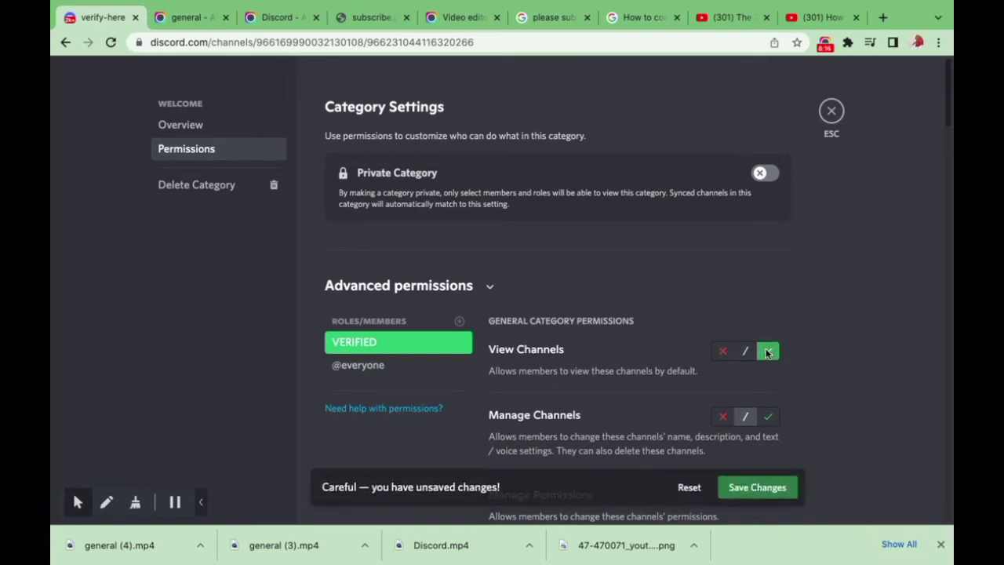
left_click(755, 492)
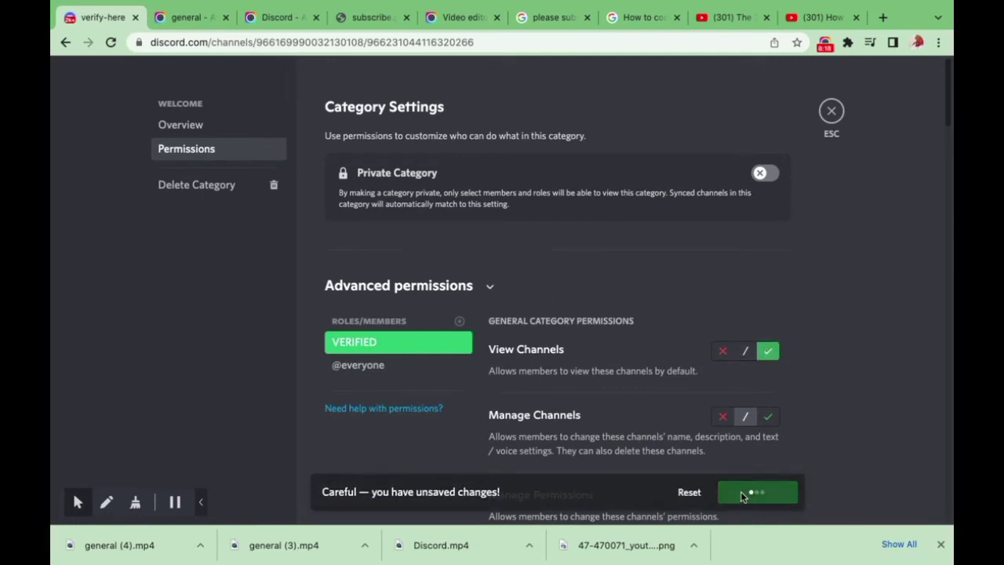
left_click(832, 111)
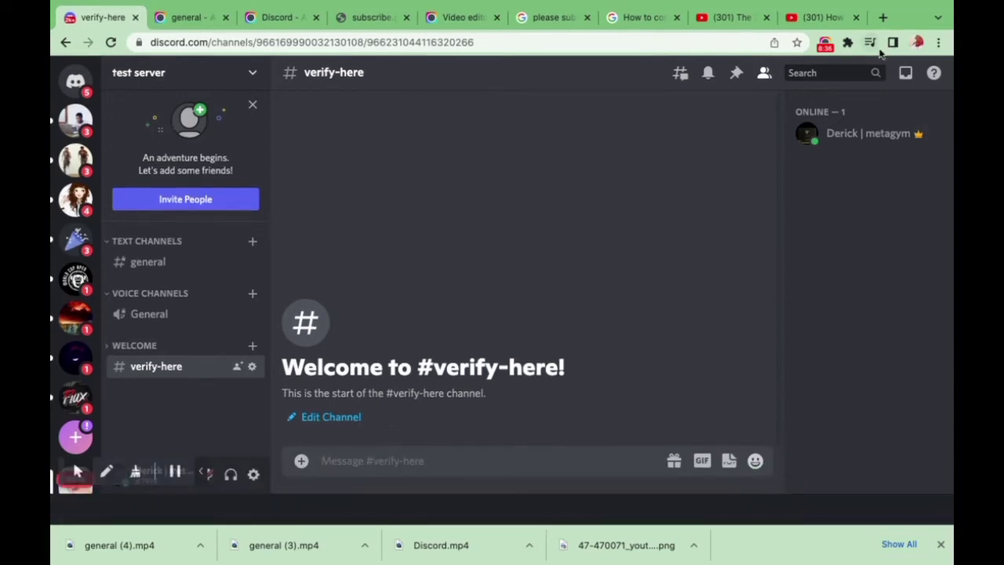
Step: Search the web for dyno bot discord in a new browser tab and open the dyno.gg website
left_click(885, 17)
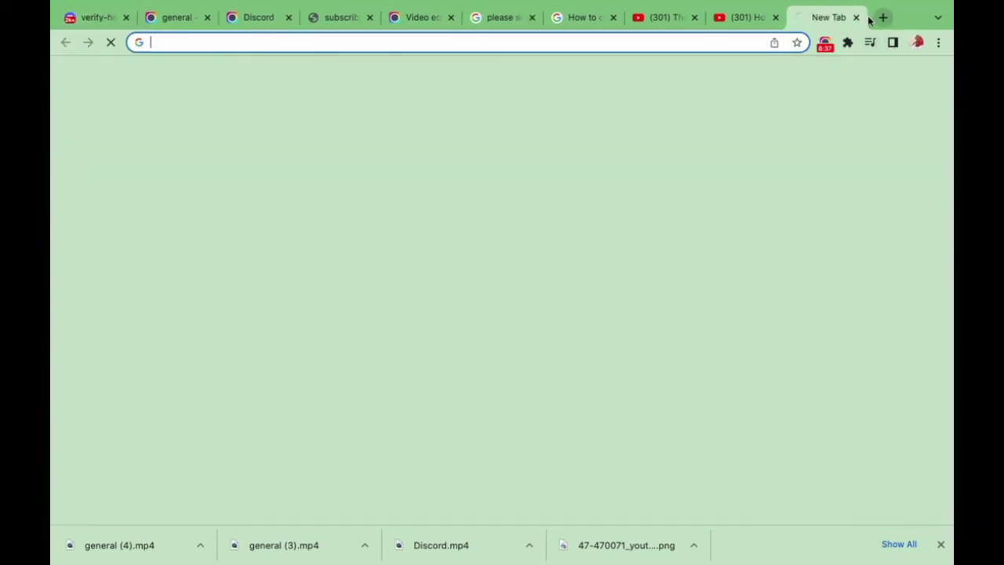
left_click(511, 42)
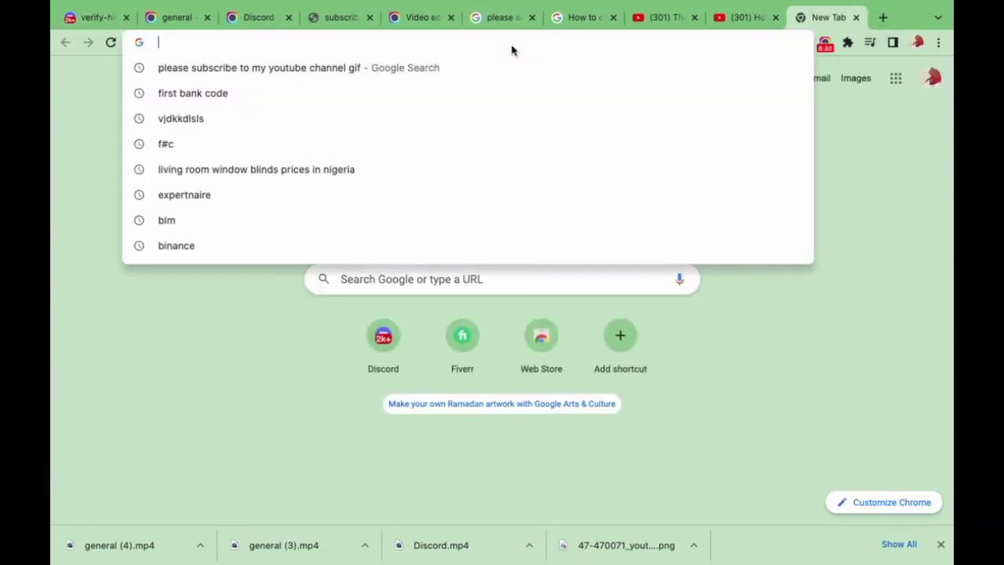
type("DYNO")
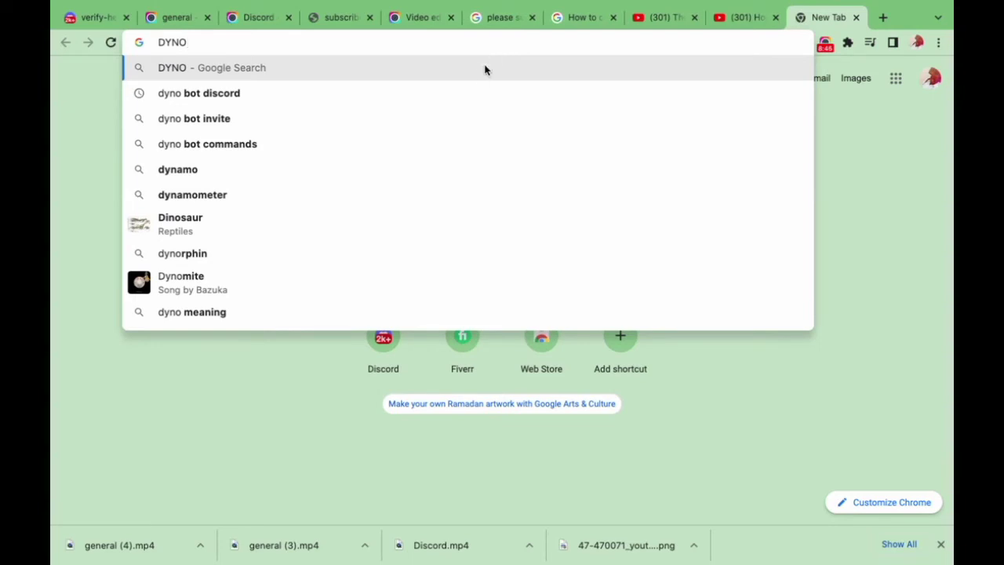
left_click(464, 92)
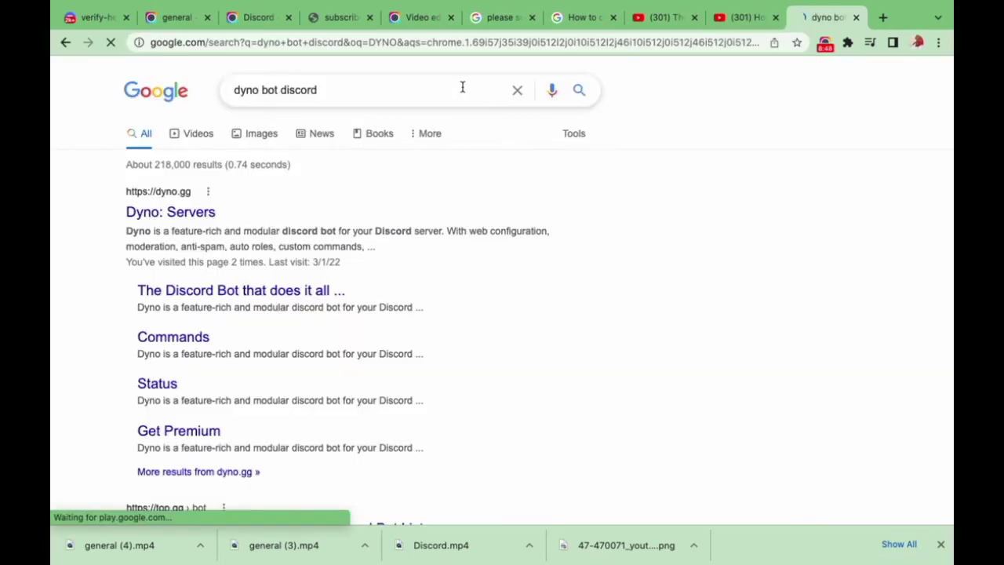
left_click(186, 216)
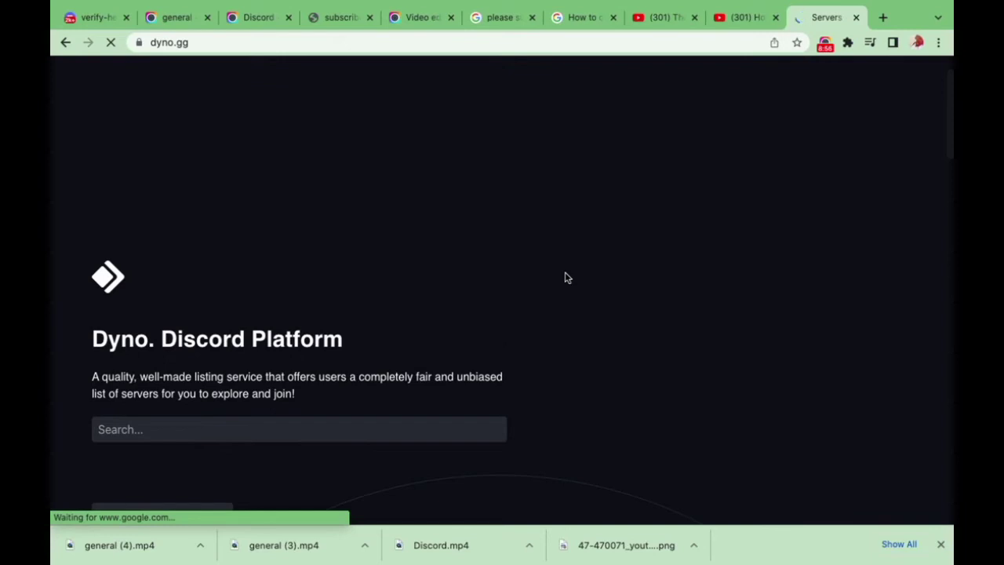
Step: Start adding the Dyno bot to a server from dyno.gg and log in to Discord with the saved account credentials
left_click(91, 11)
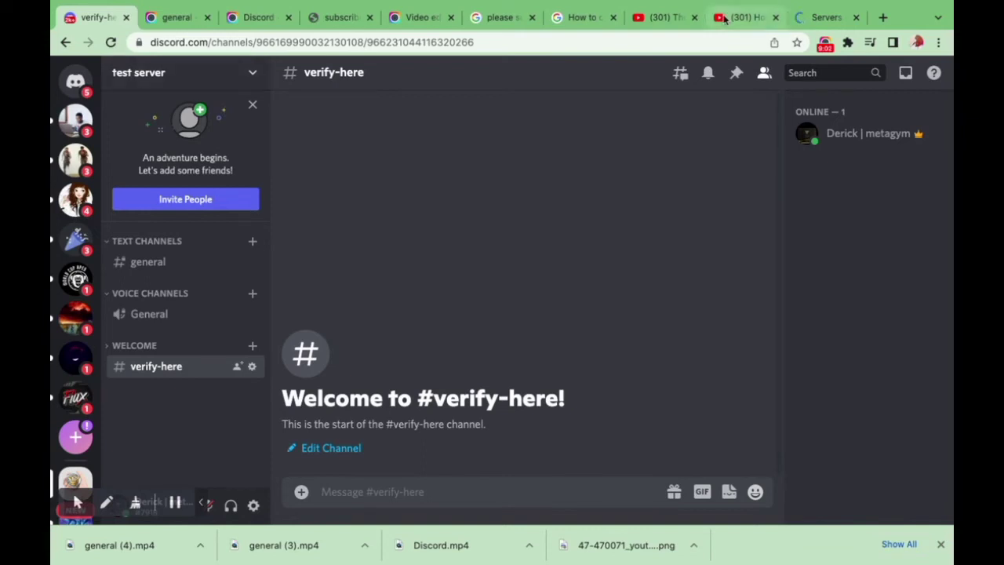
left_click(825, 50)
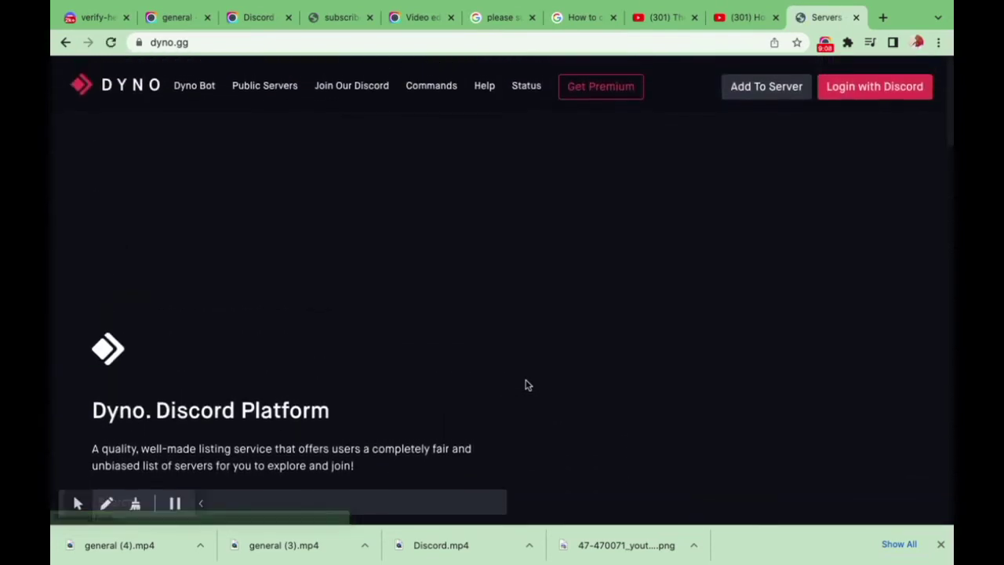
left_click(751, 88)
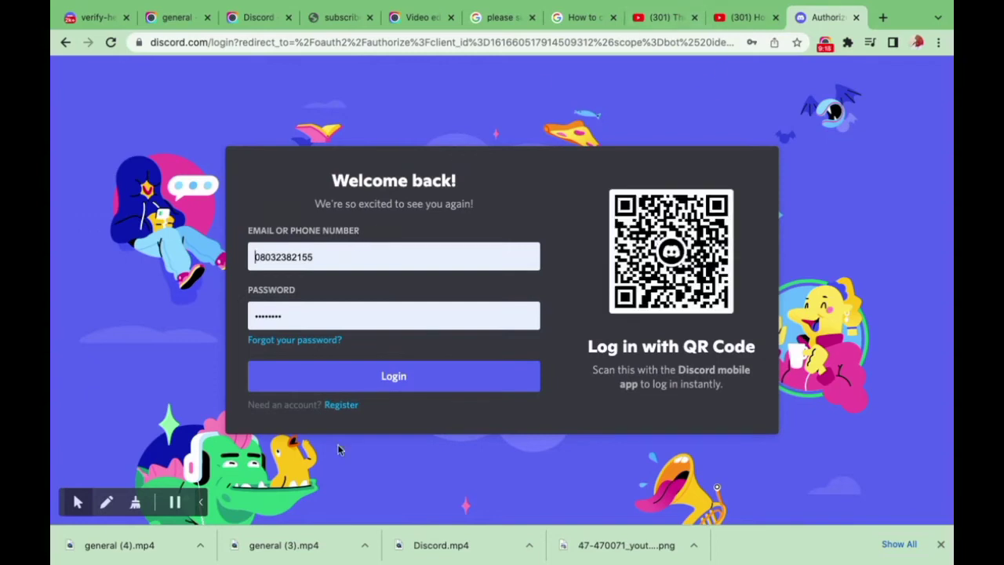
left_click(366, 377)
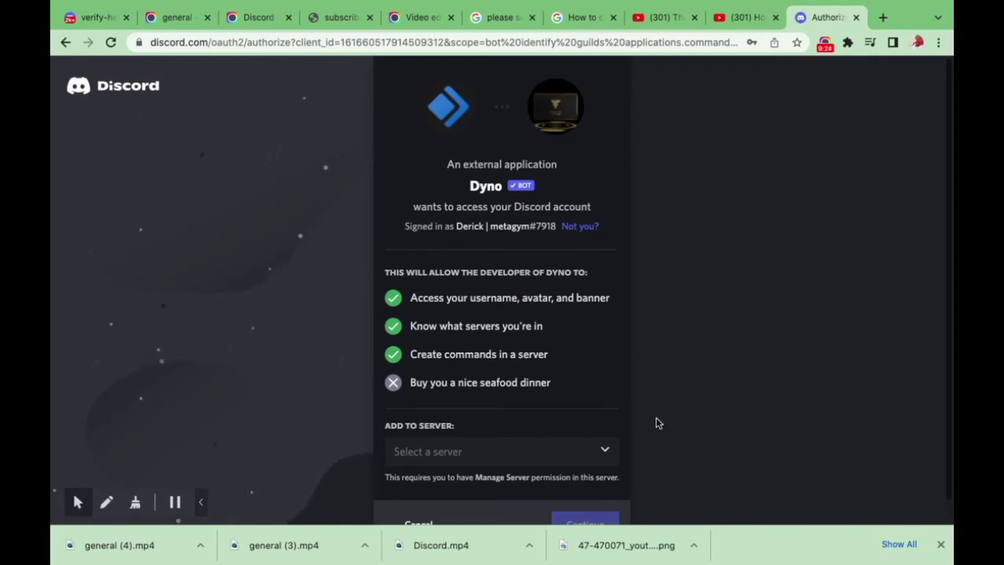
scroll(658, 423, "down", 1)
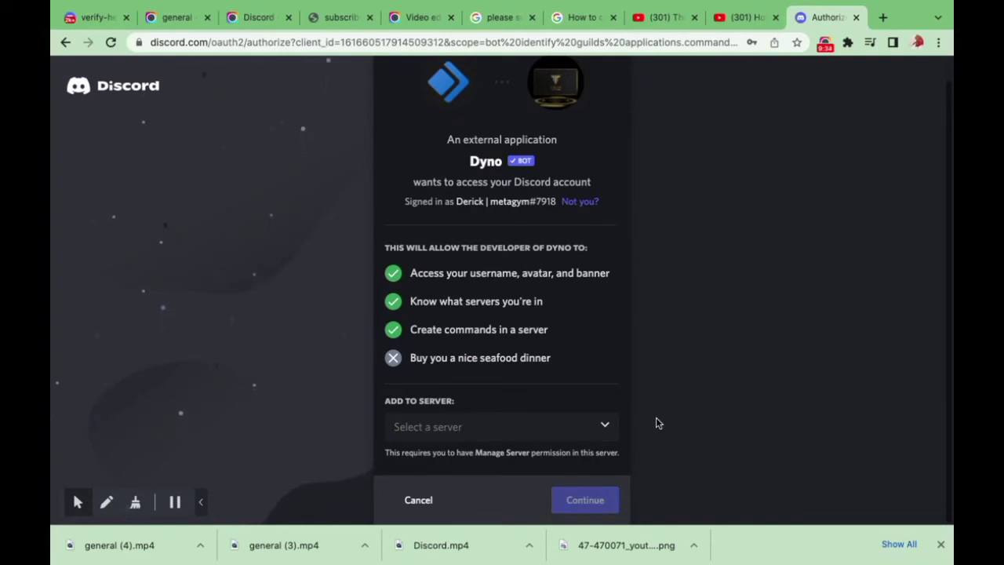
left_click(603, 429)
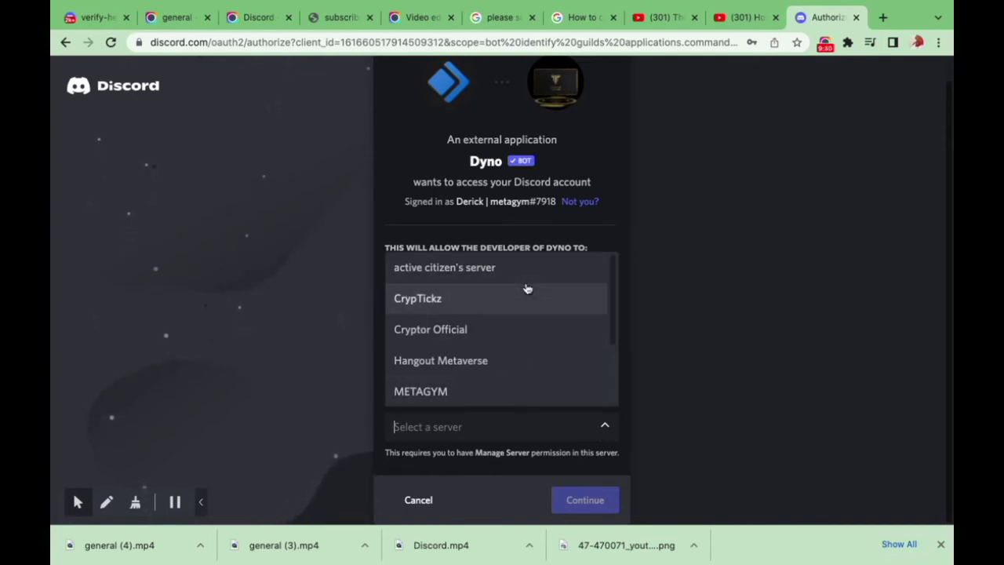
left_click(714, 387)
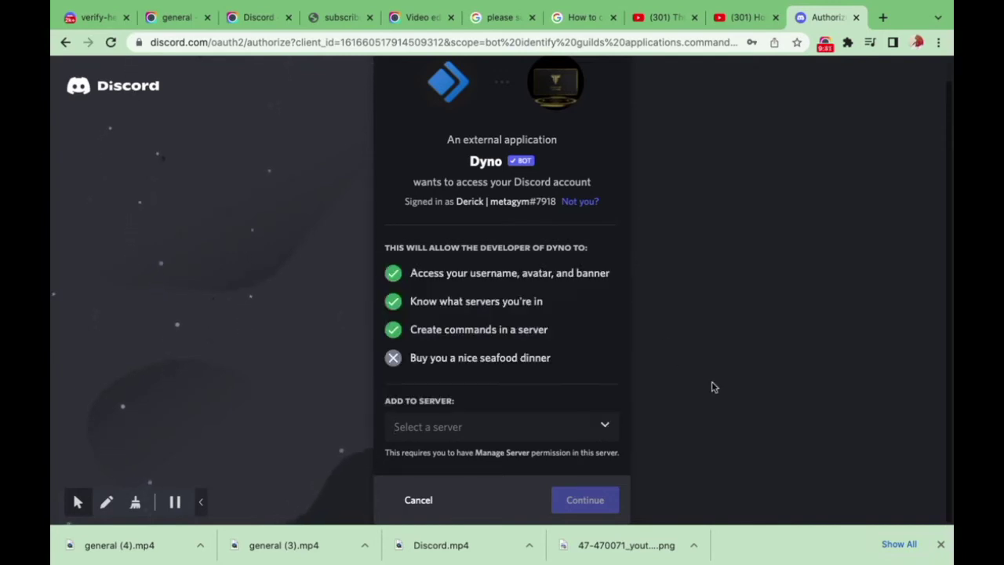
left_click(605, 426)
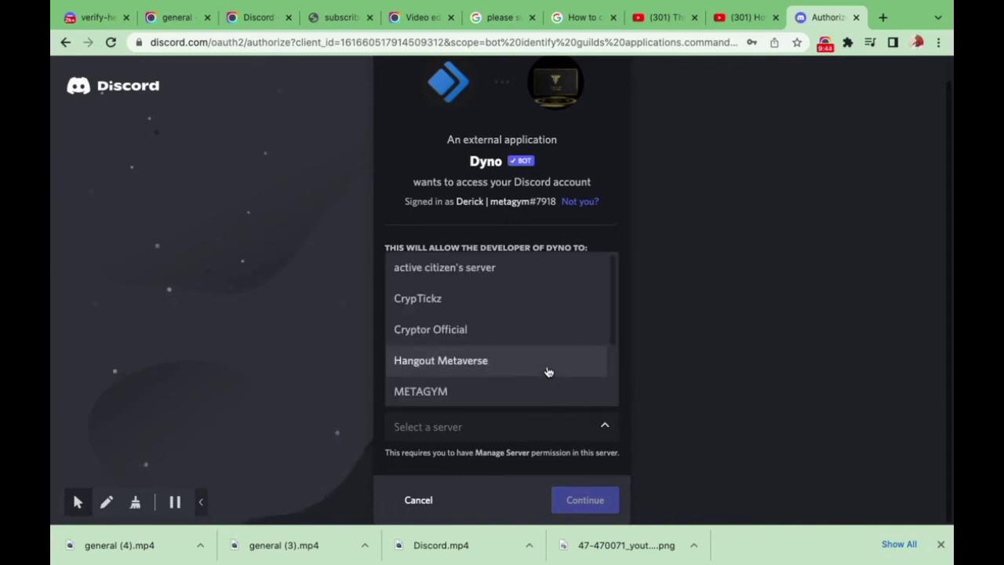
scroll(540, 346, "down", 3)
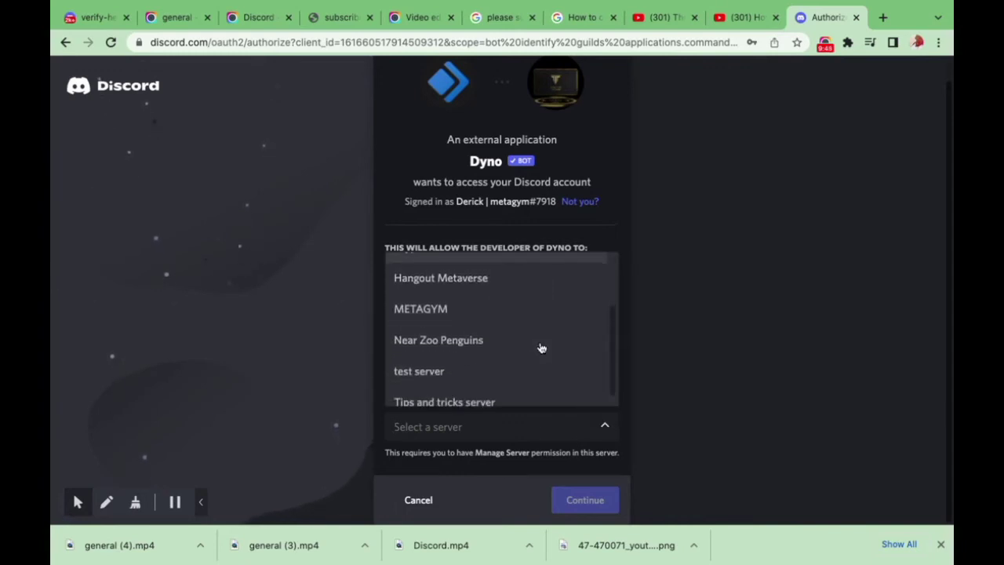
left_click(451, 351)
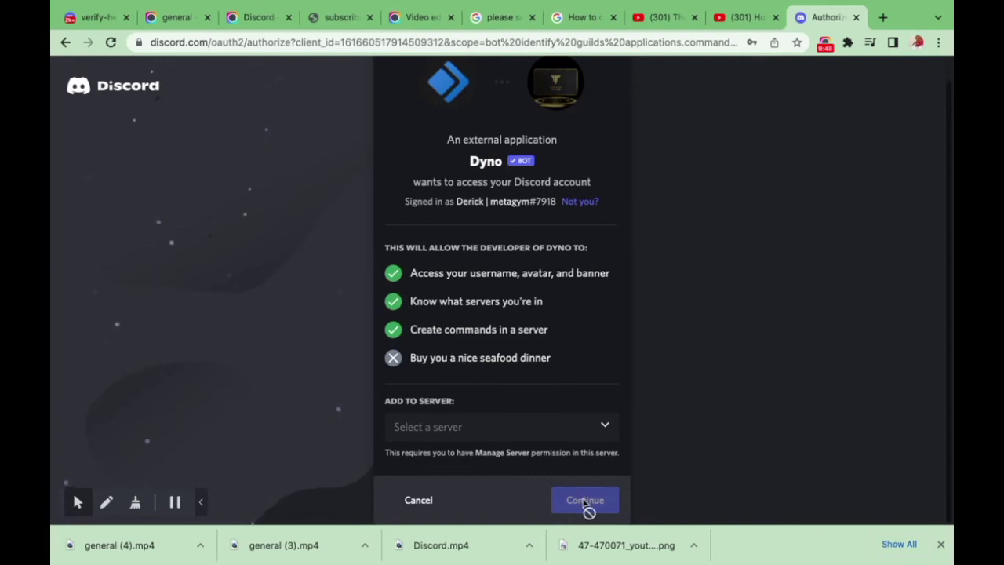
Step: Choose test server as the server to add the Dyno bot to and continue to the permission confirmation
left_click(587, 426)
scroll(484, 353, "down", 3)
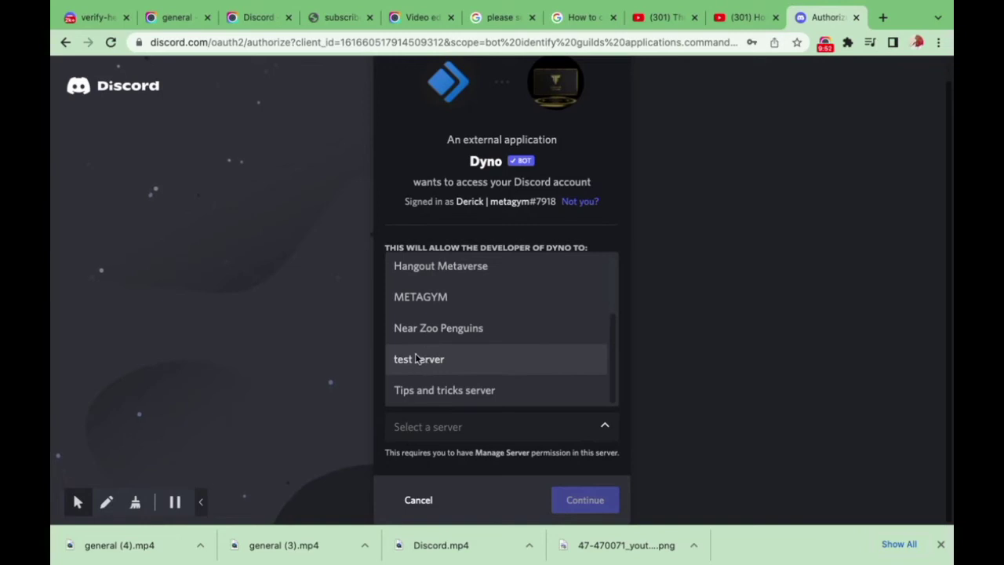
left_click(424, 359)
left_click(585, 502)
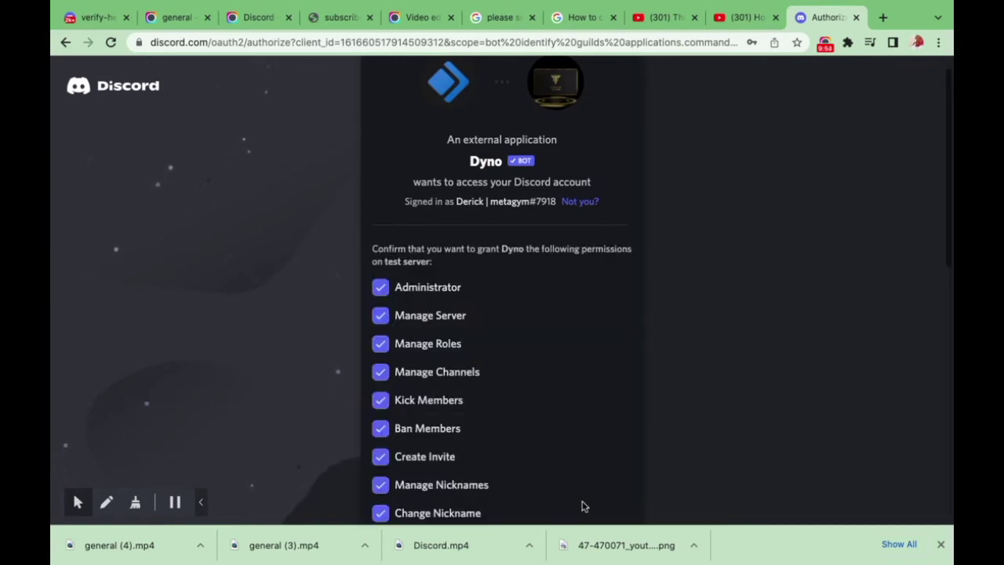
Step: Review the permissions requested by Dyno on test server, authorize them all, and start the human verification check
scroll(582, 505, "down", 5)
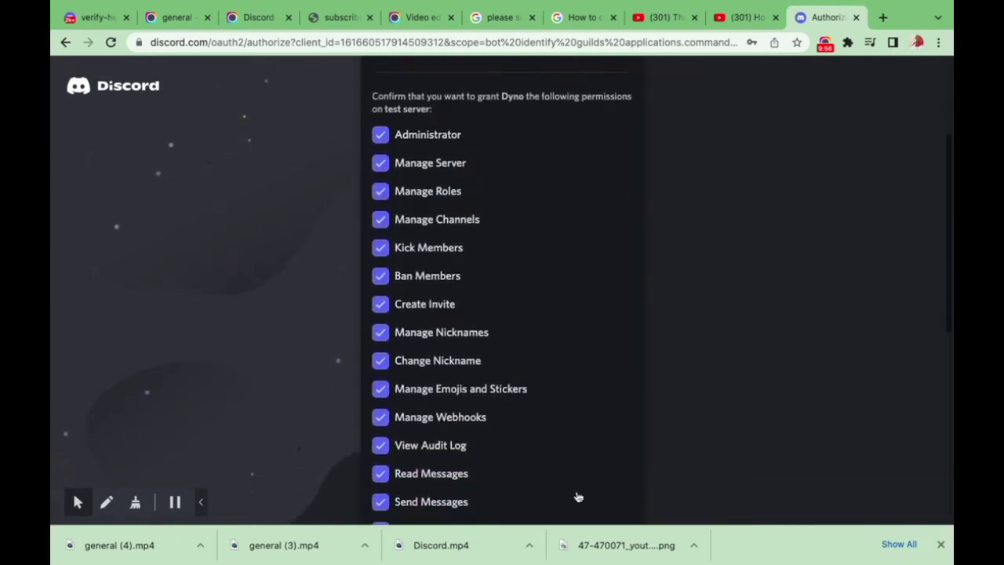
scroll(437, 298, "up", 2)
scroll(494, 251, "down", 3)
scroll(494, 251, "down", 10)
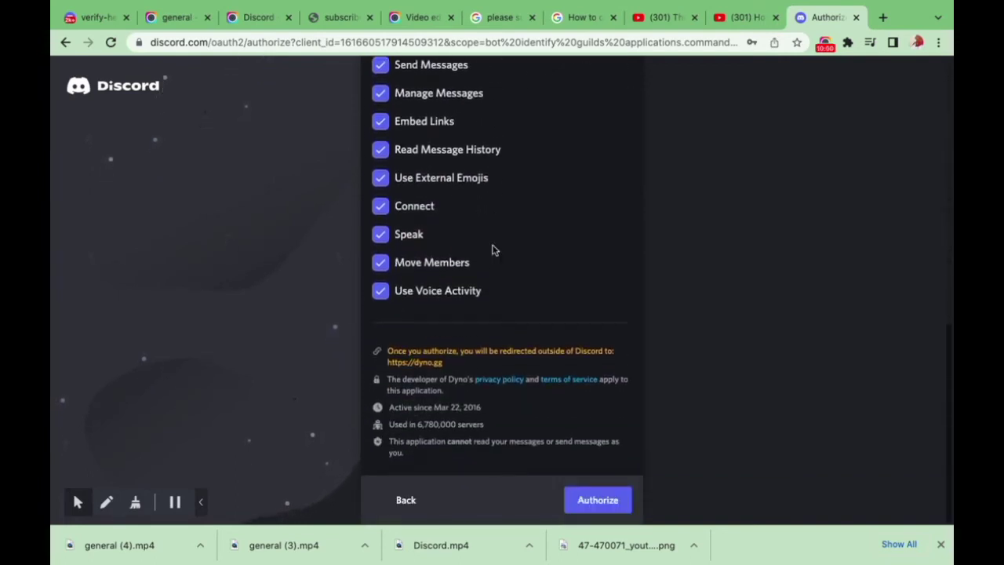
left_click(590, 506)
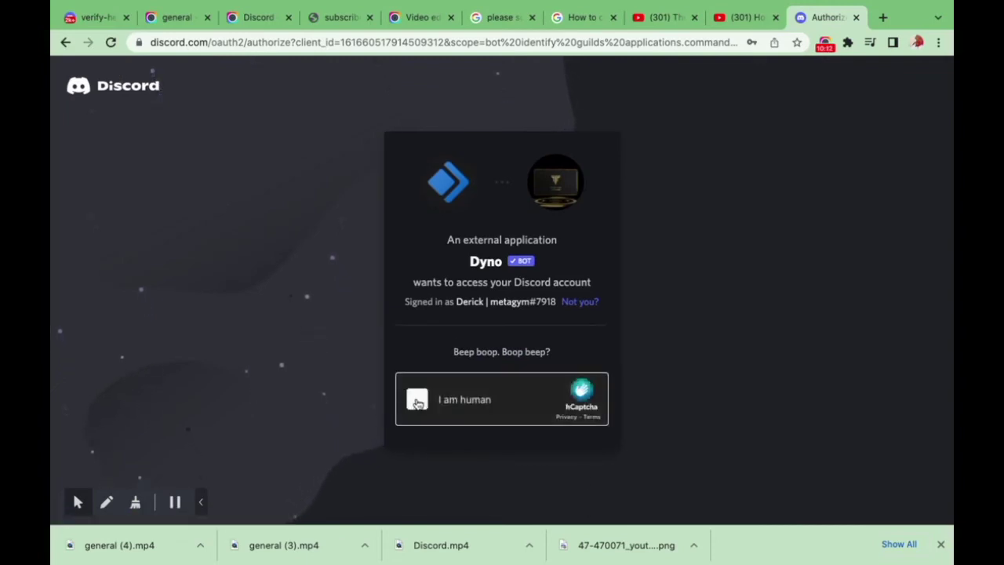
left_click(417, 402)
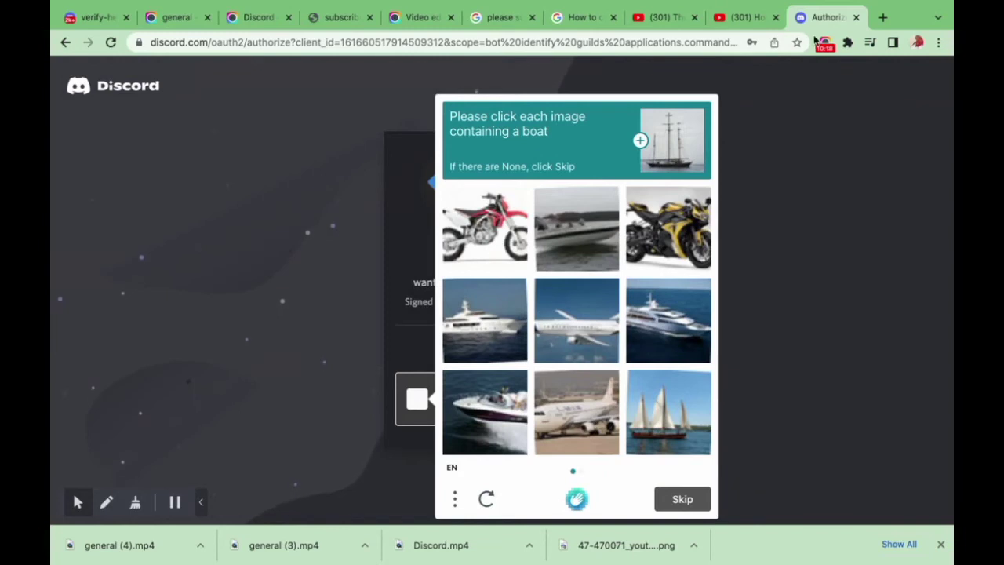
left_click(824, 44)
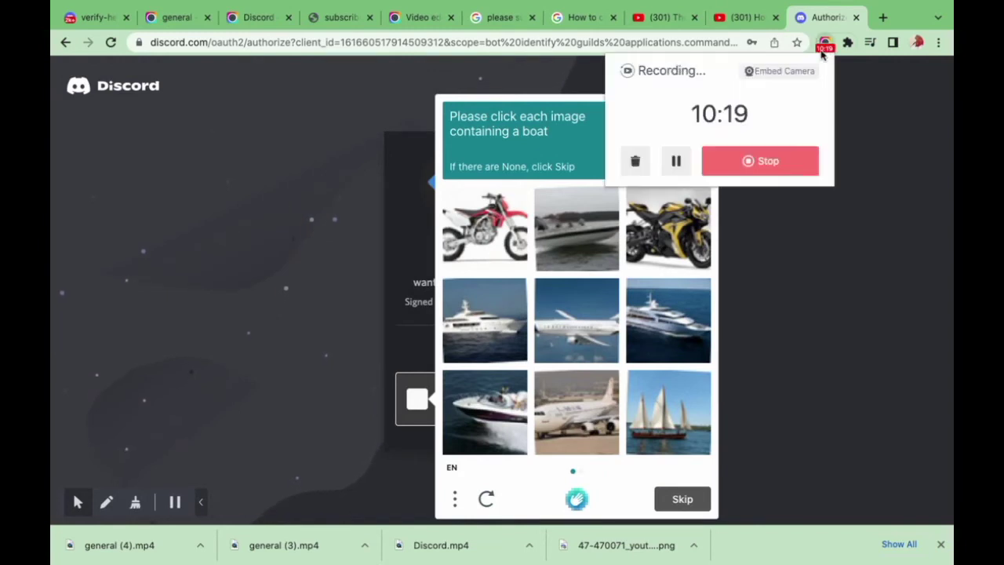
left_click(676, 160)
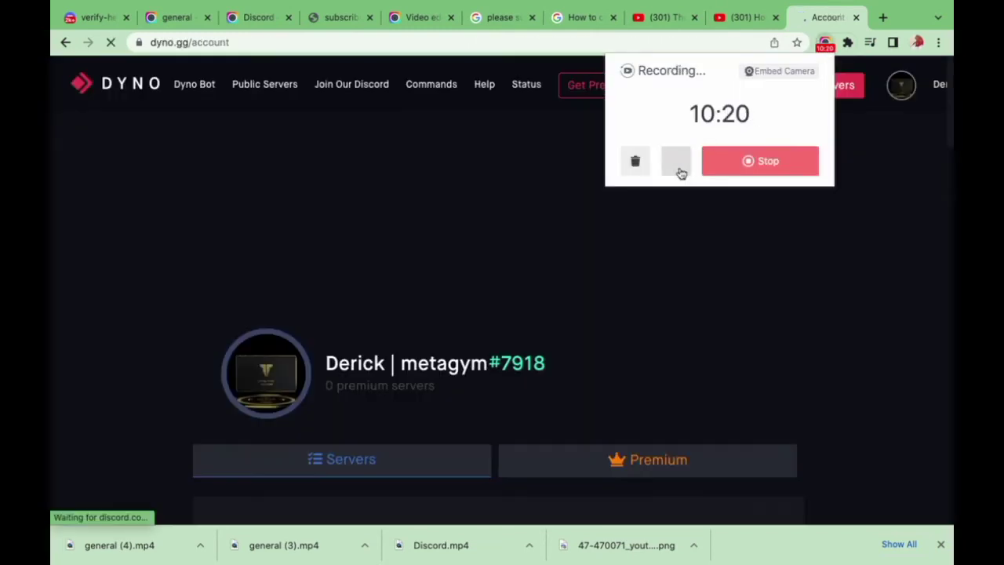
left_click(678, 164)
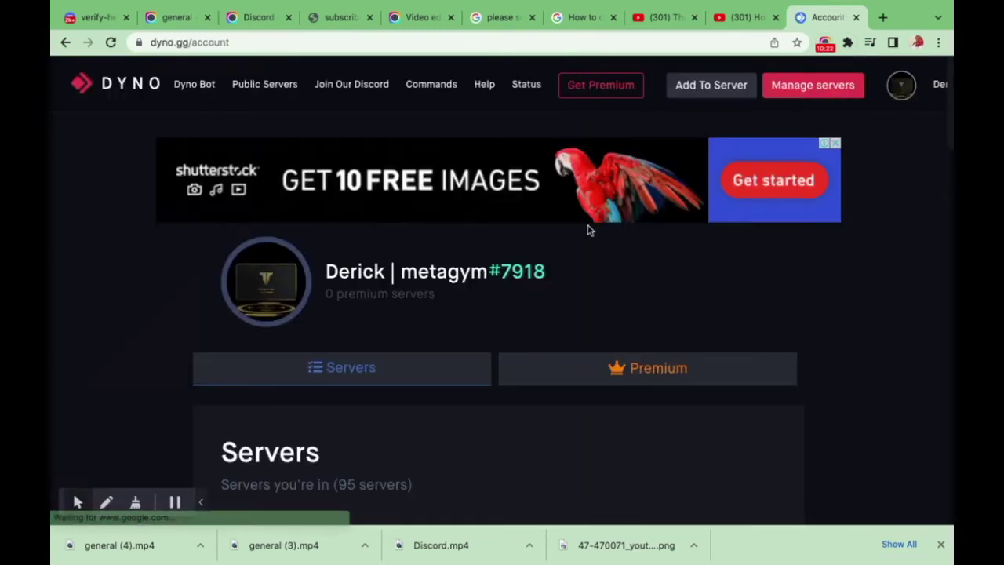
Step: Look through the full list of servers on the Dyno account page for the server to manage
scroll(523, 388, "down", 5)
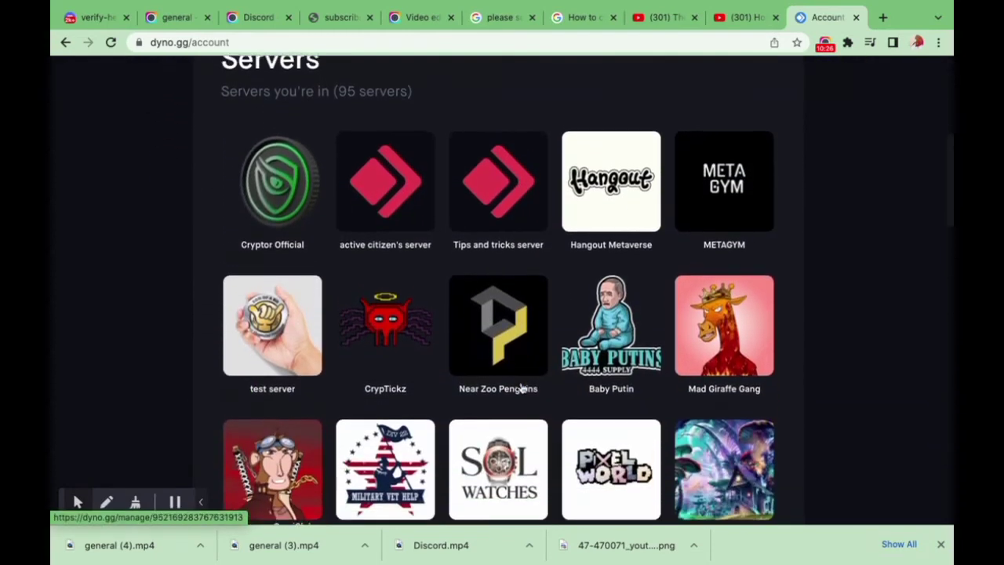
scroll(523, 388, "up", 2)
scroll(523, 388, "down", 6)
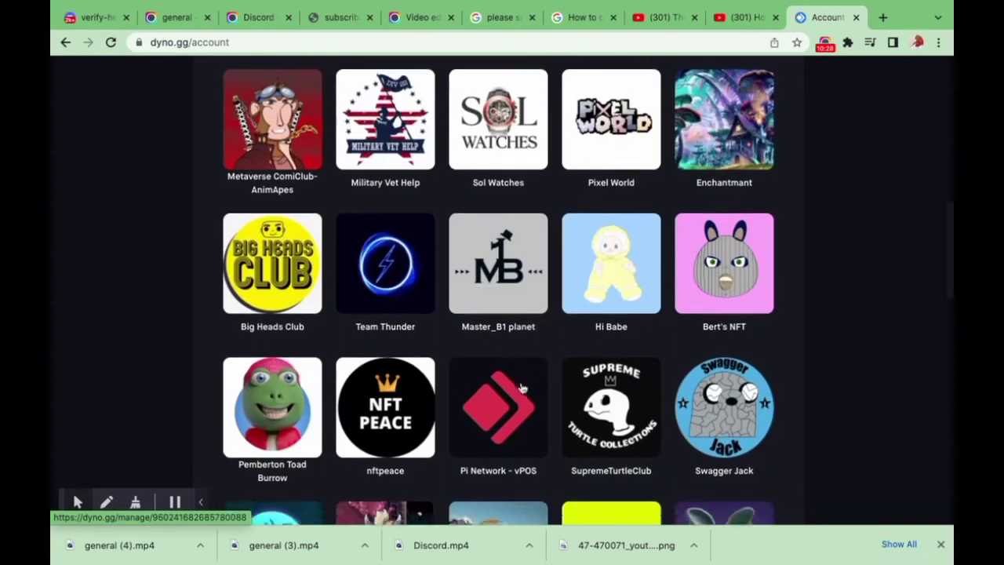
scroll(522, 388, "up", 4)
scroll(523, 386, "up", 1)
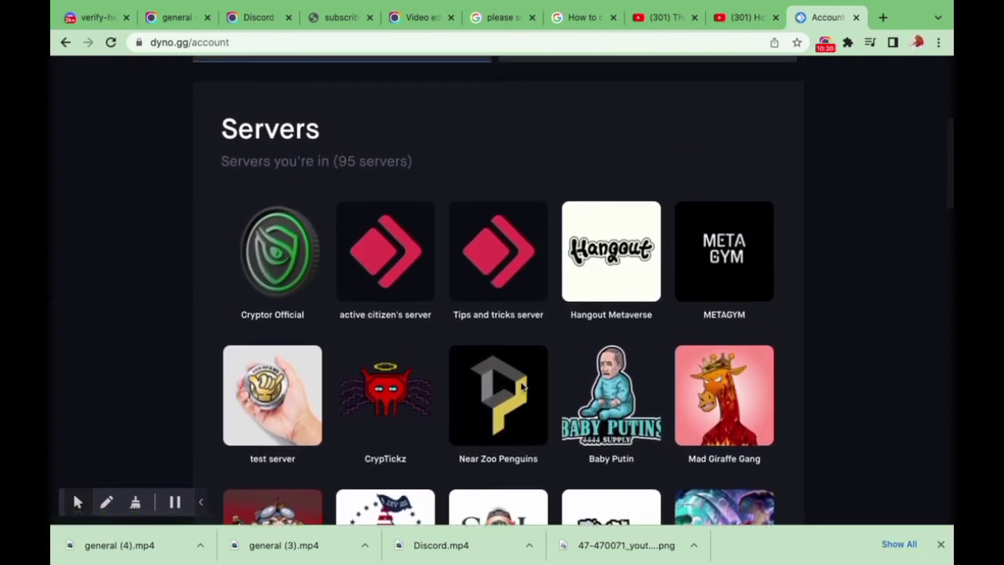
scroll(522, 387, "down", 2)
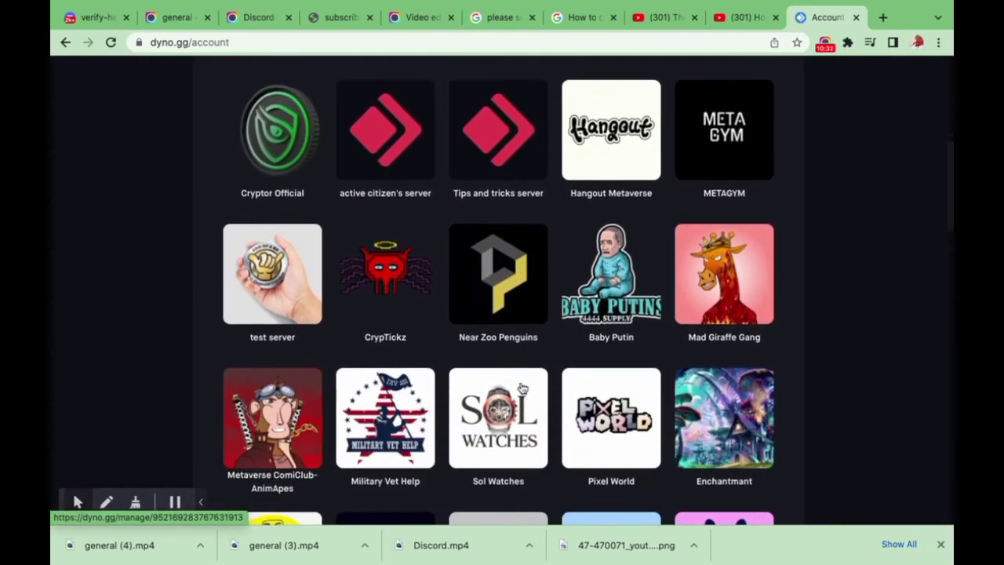
scroll(523, 388, "down", 9)
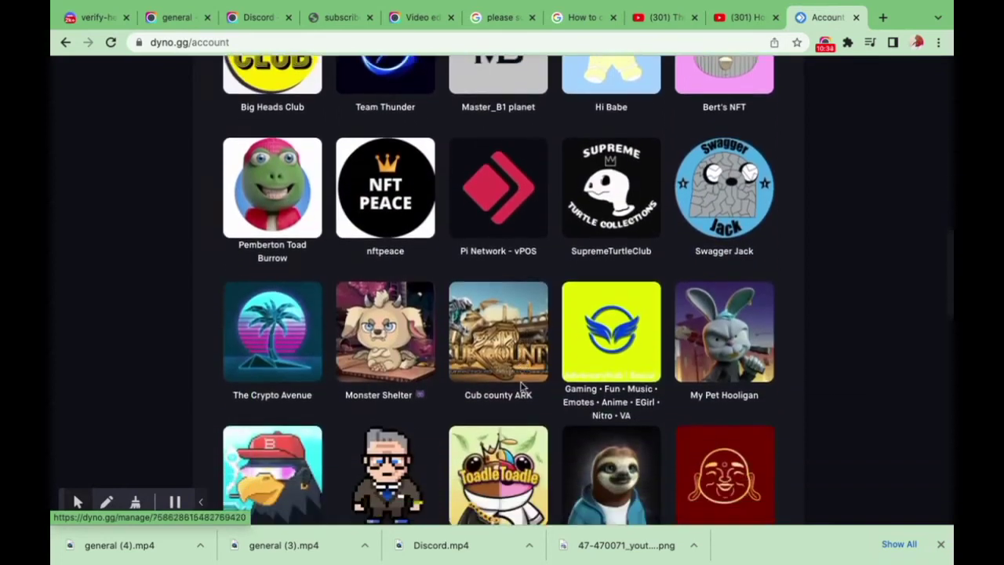
scroll(522, 388, "down", 5)
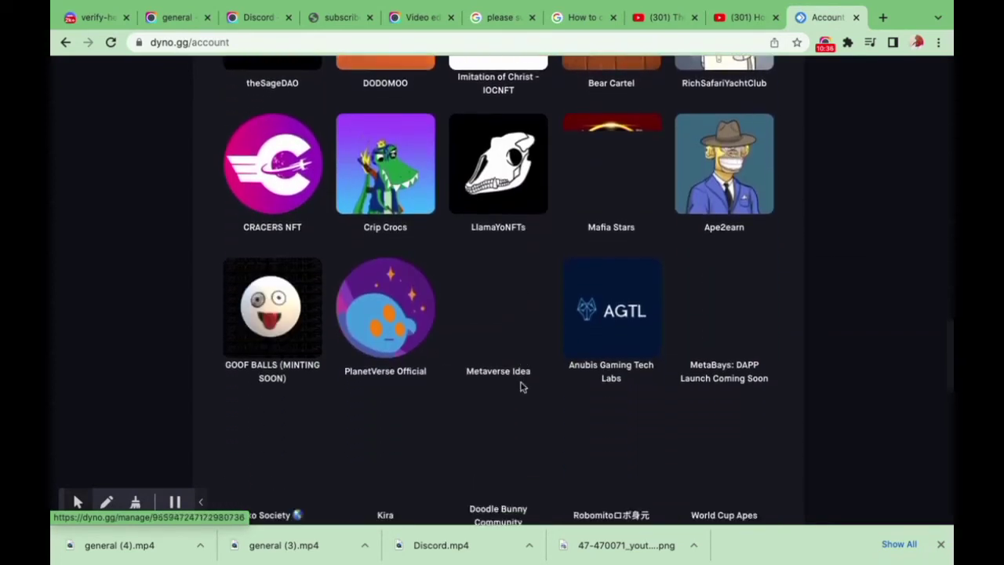
scroll(523, 388, "down", 2)
scroll(523, 384, "down", 1)
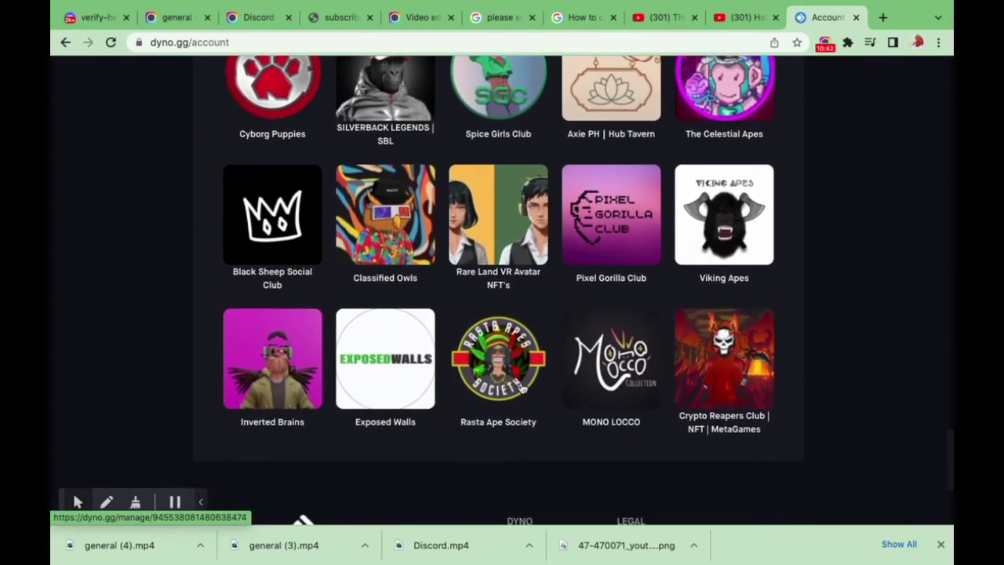
scroll(523, 387, "down", 4)
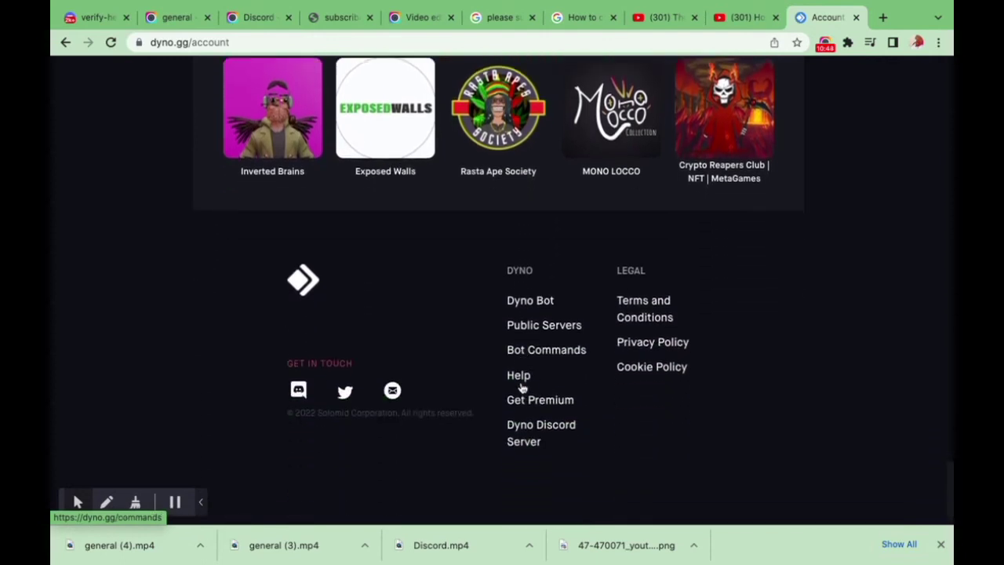
scroll(523, 386, "up", 4)
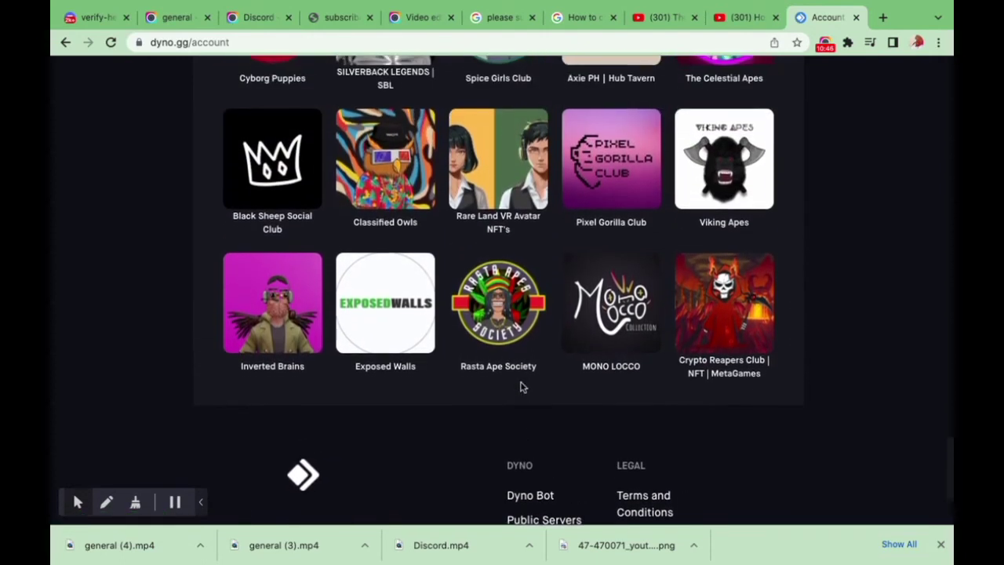
scroll(521, 385, "up", 5)
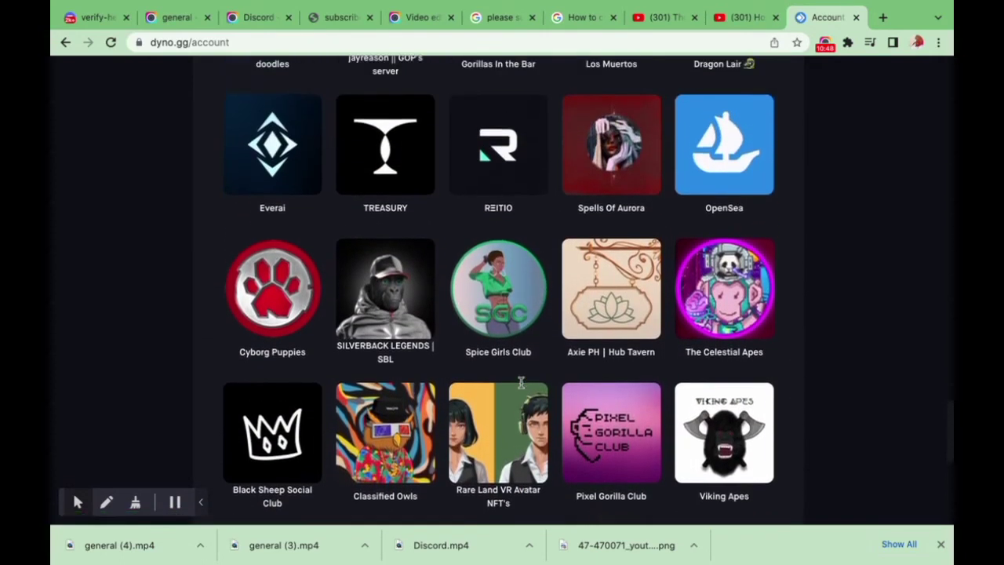
scroll(523, 386, "up", 5)
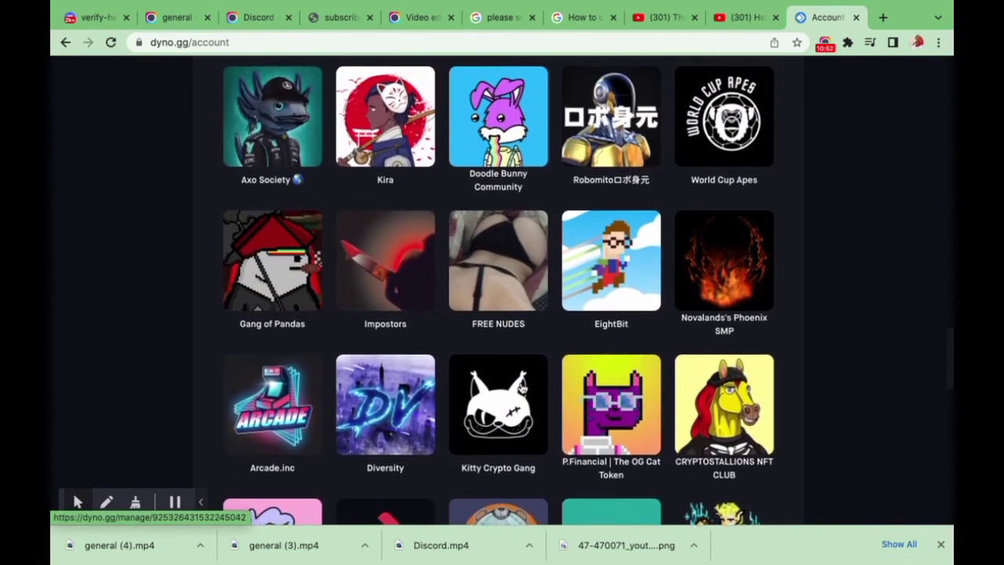
scroll(523, 386, "up", 3)
scroll(523, 386, "up", 4)
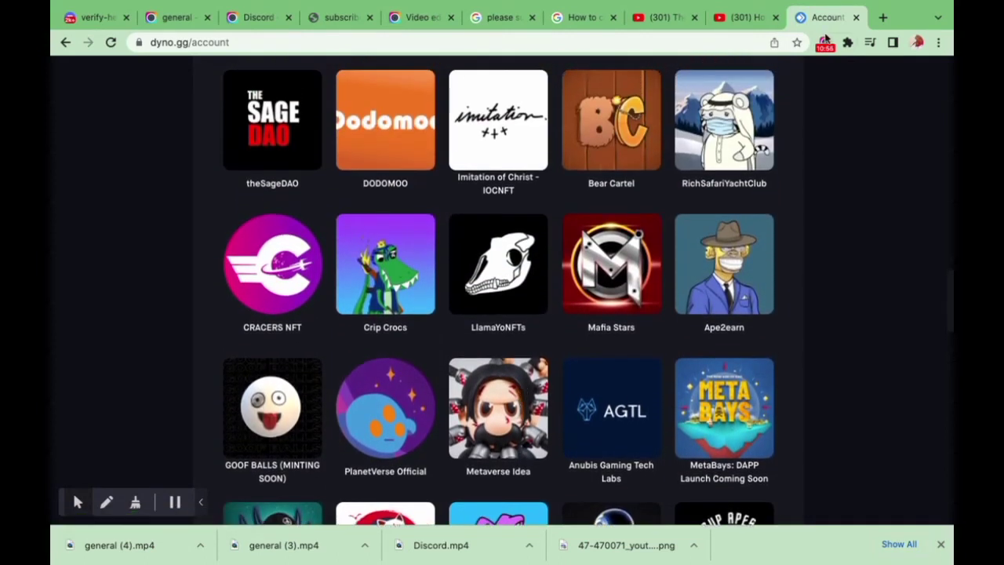
left_click(825, 42)
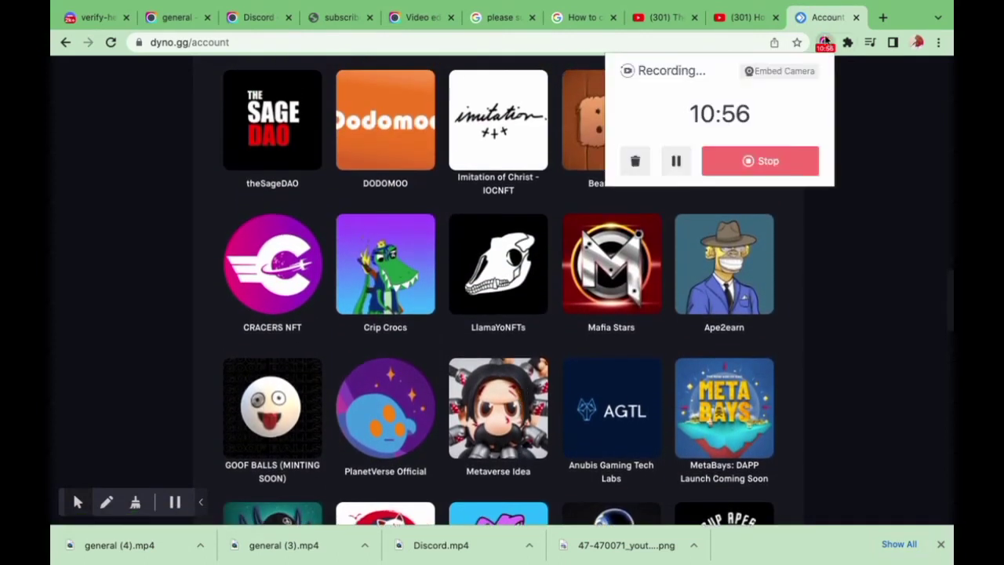
left_click(685, 162)
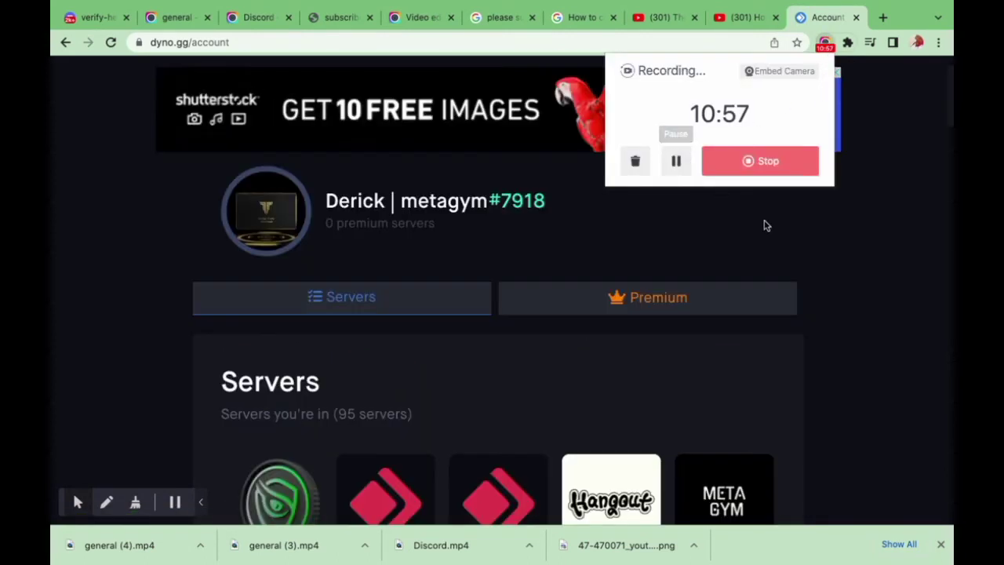
left_click(791, 233)
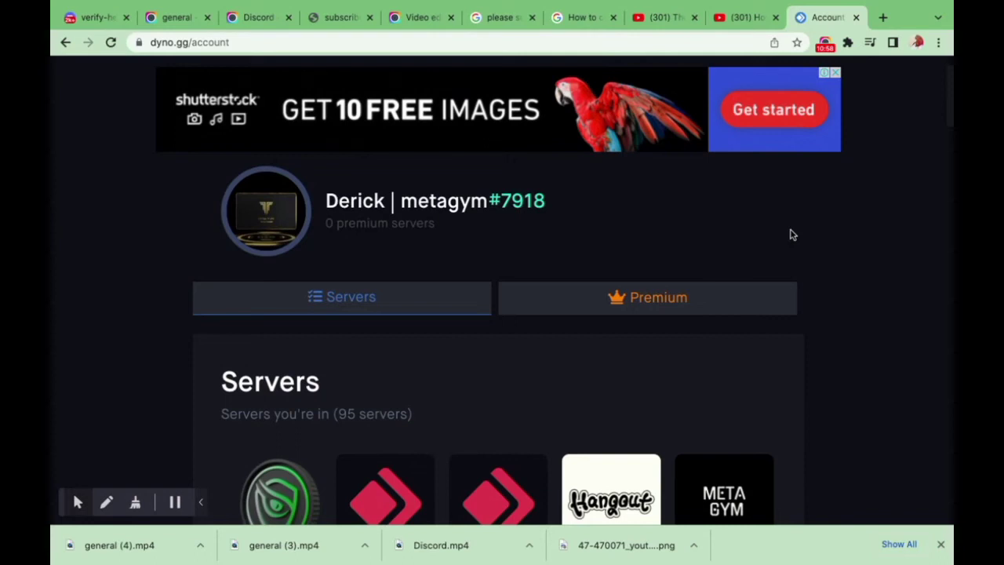
Step: Open the list of manageable servers in Dyno and select test server to manage
scroll(792, 234, "up", 1)
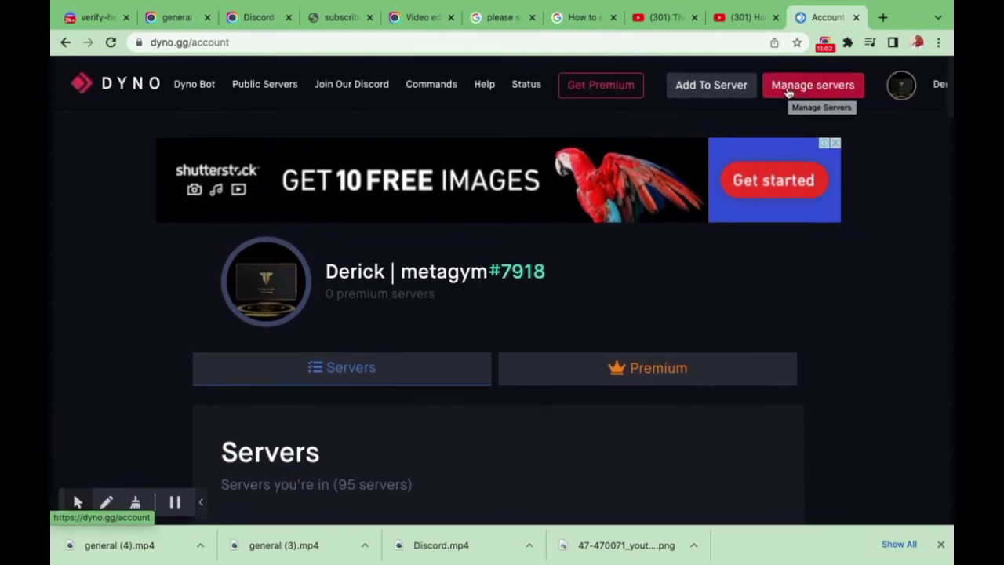
left_click(789, 93)
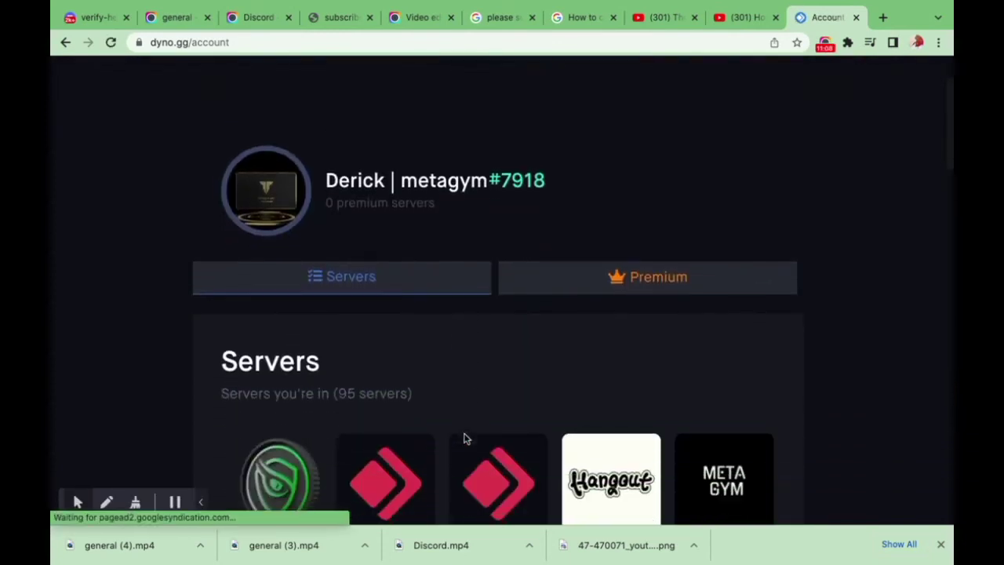
scroll(464, 439, "down", 4)
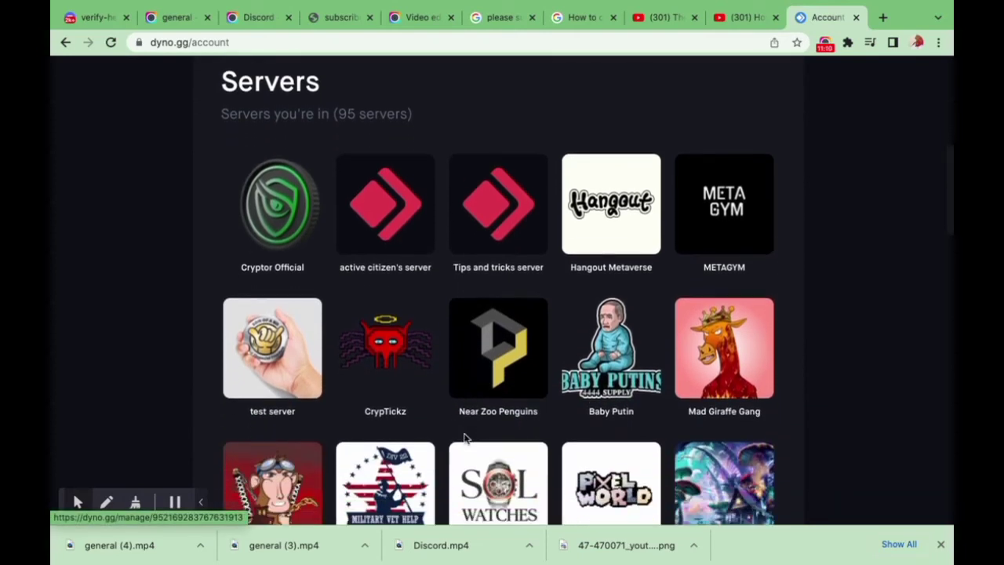
scroll(464, 439, "down", 3)
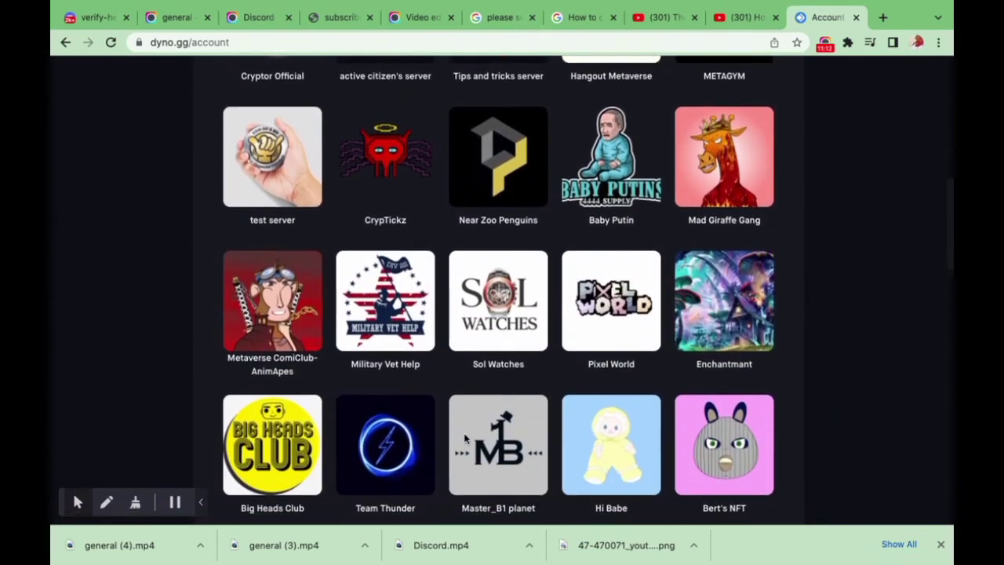
scroll(464, 438, "down", 3)
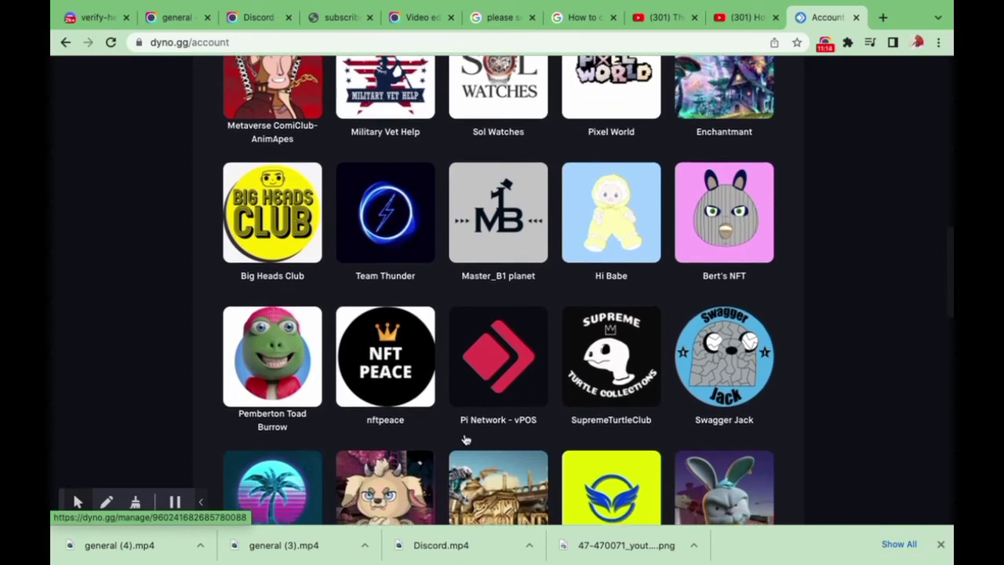
scroll(464, 439, "down", 2)
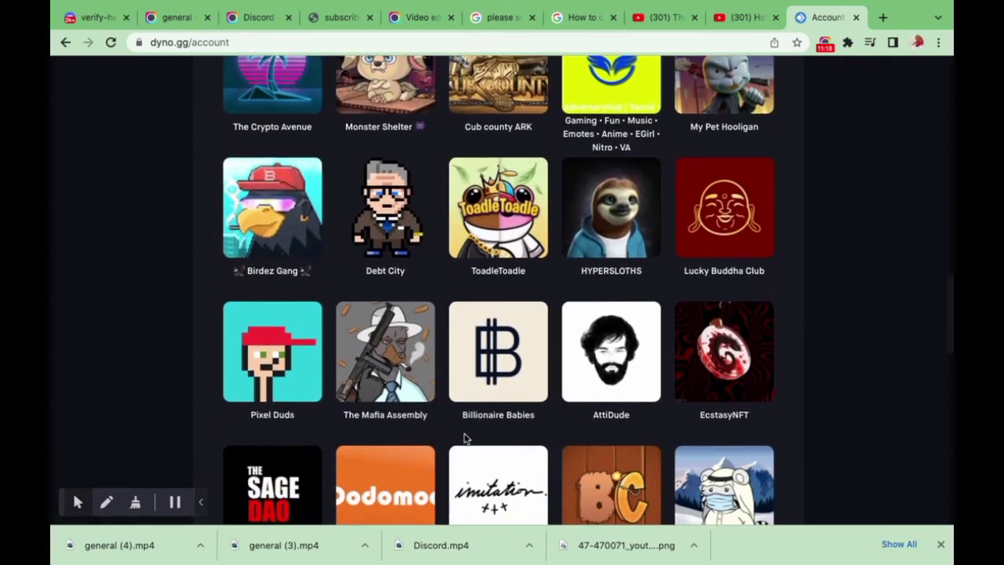
scroll(465, 439, "down", 3)
scroll(465, 439, "down", 1)
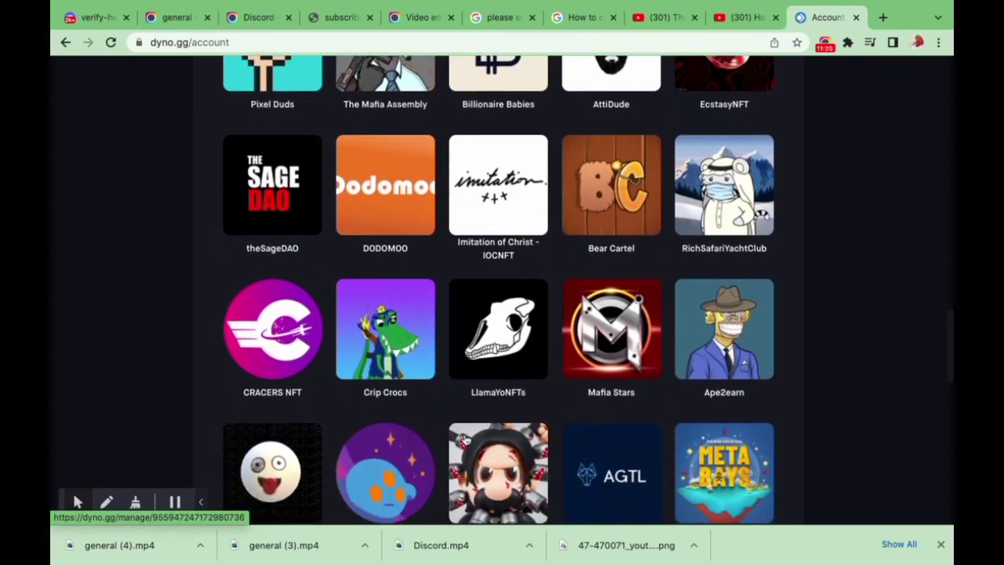
scroll(465, 440, "down", 3)
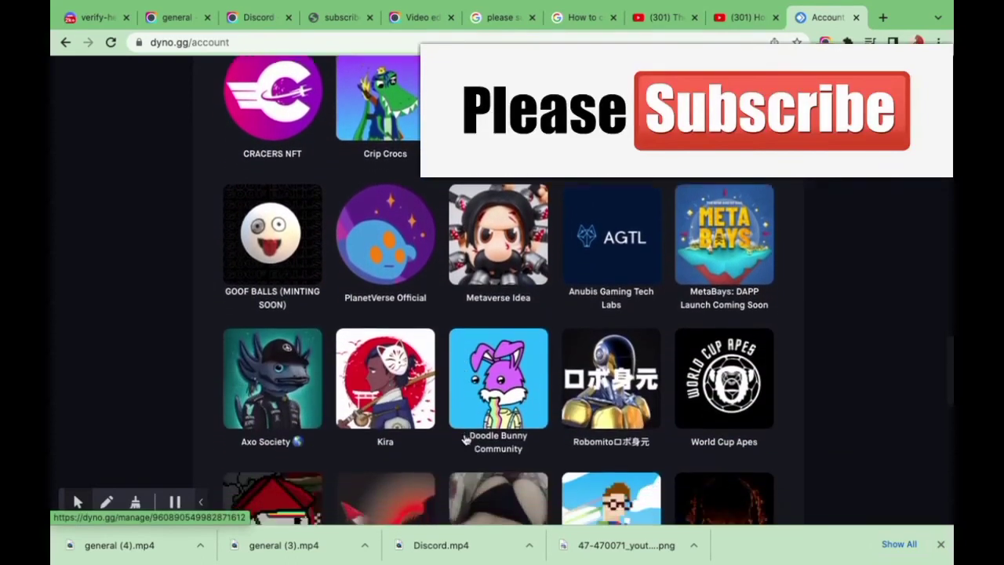
scroll(464, 440, "down", 1)
scroll(464, 439, "down", 2)
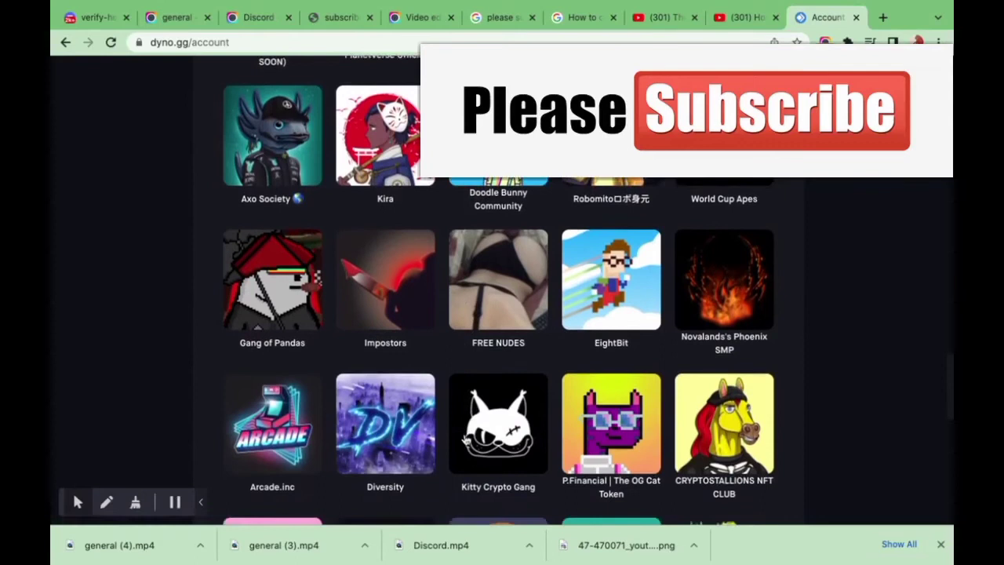
scroll(465, 434, "down", 3)
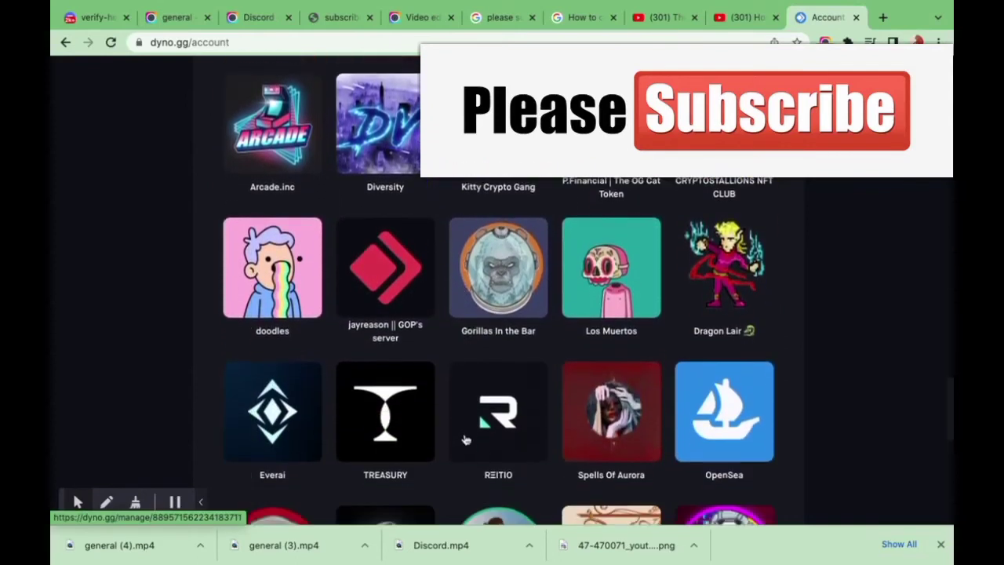
scroll(464, 440, "down", 5)
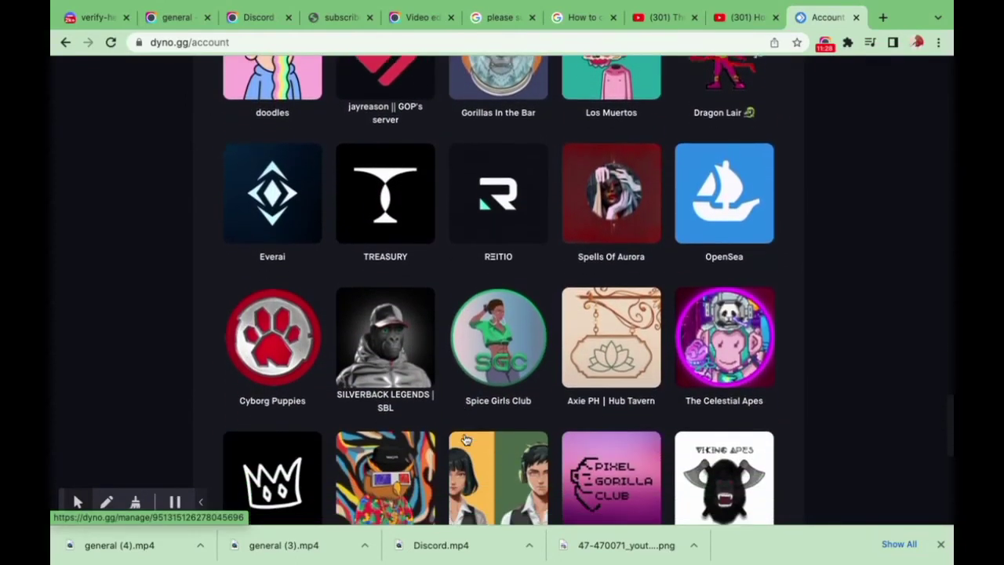
scroll(464, 439, "down", 3)
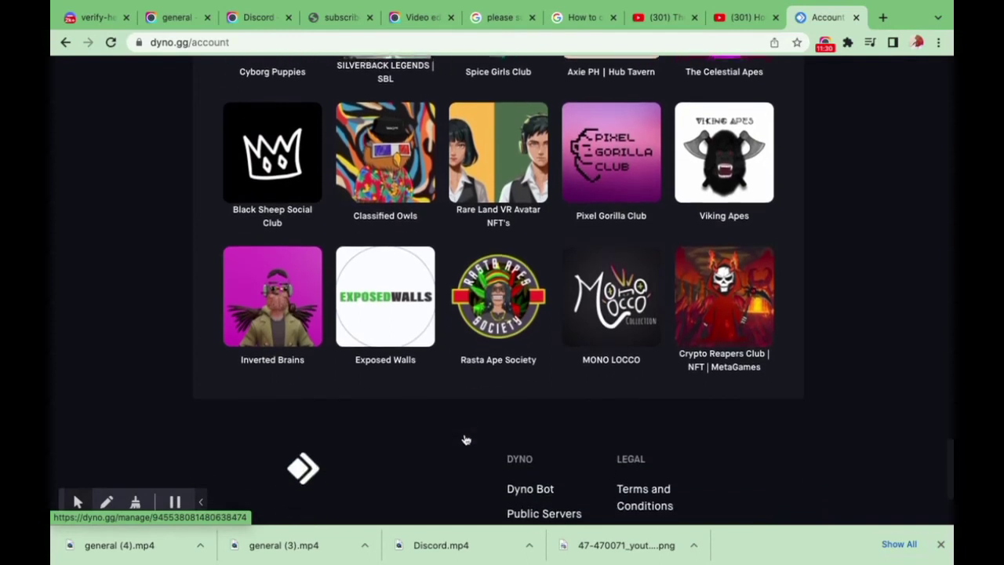
scroll(465, 439, "down", 1)
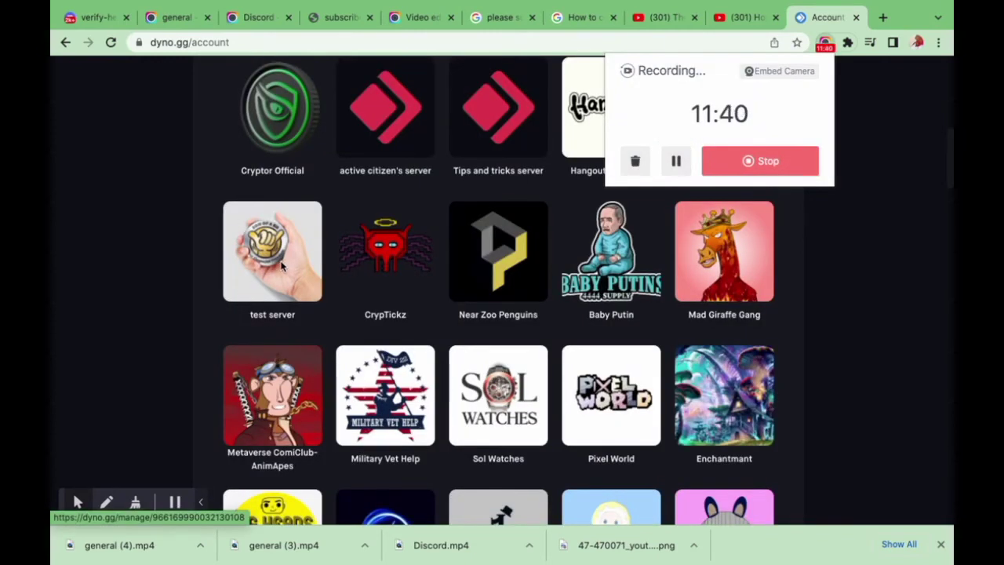
left_click(282, 267)
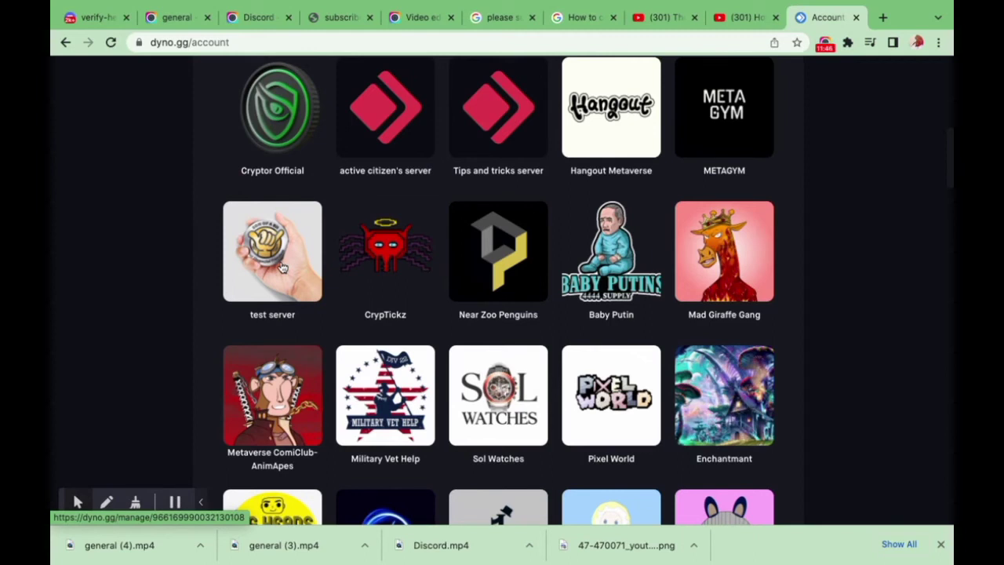
left_click(282, 267)
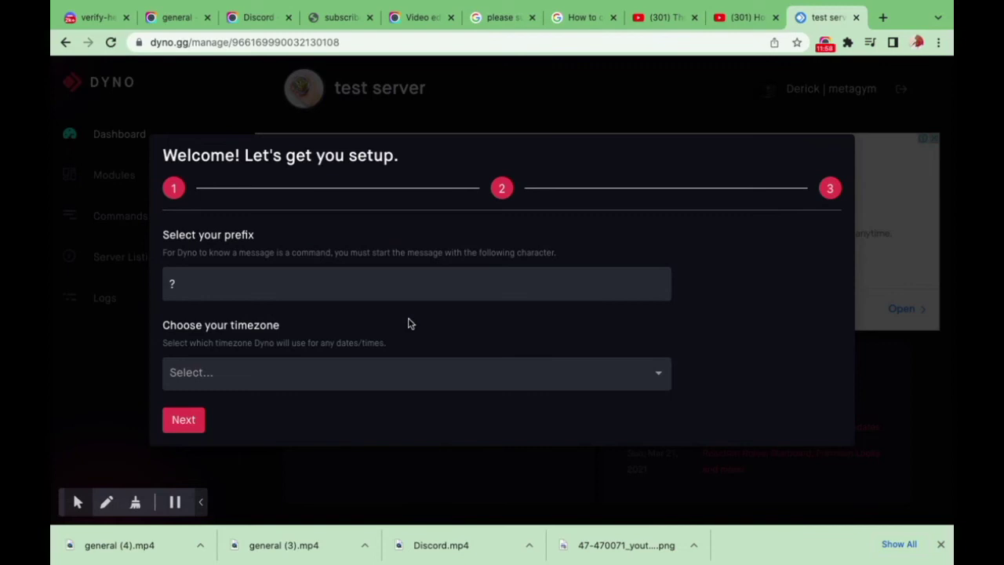
Step: Set Dyno's timezone to Africa/Lagos in the welcome setup and continue to the updates channel choice
left_click(269, 370)
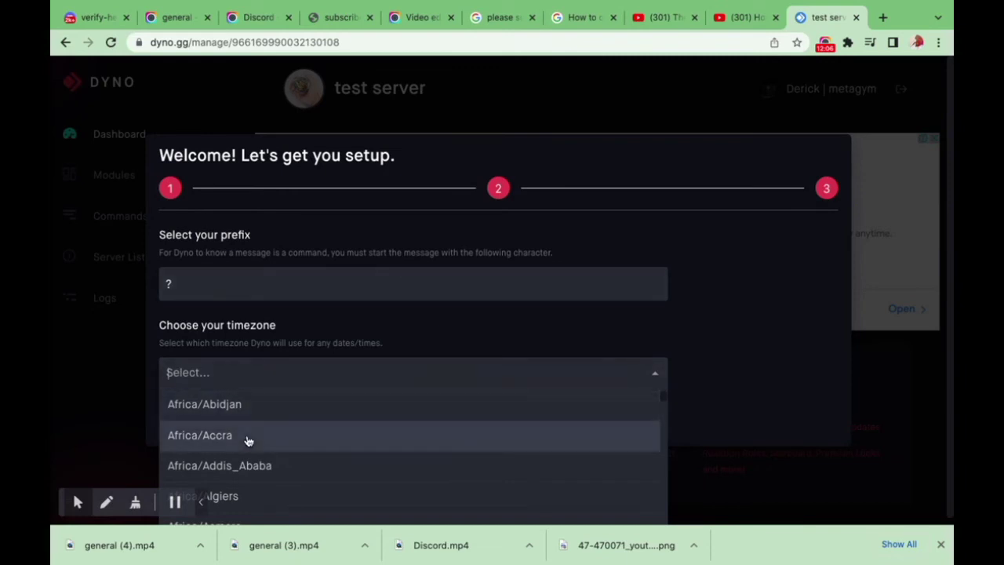
scroll(248, 441, "down", 5)
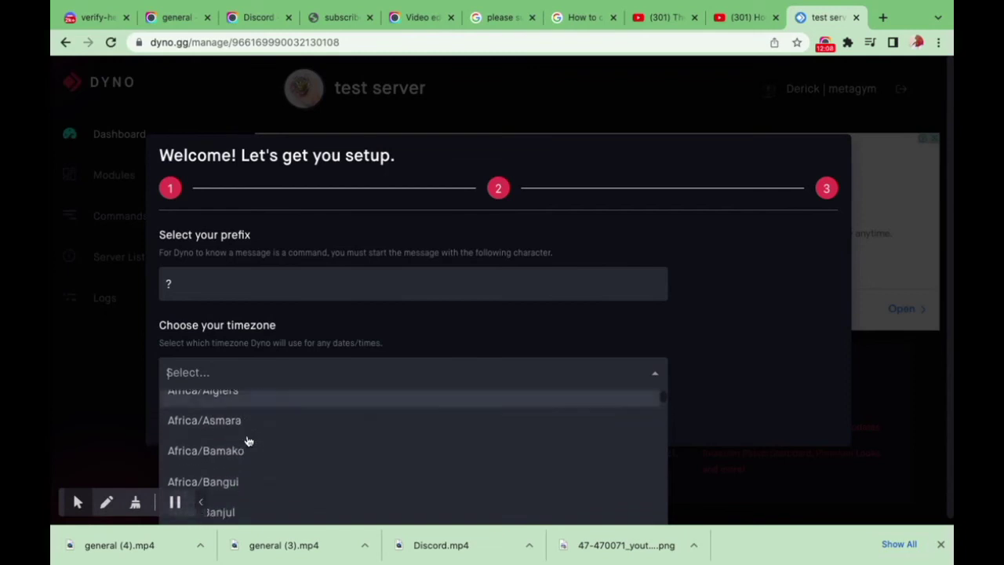
scroll(248, 441, "down", 5)
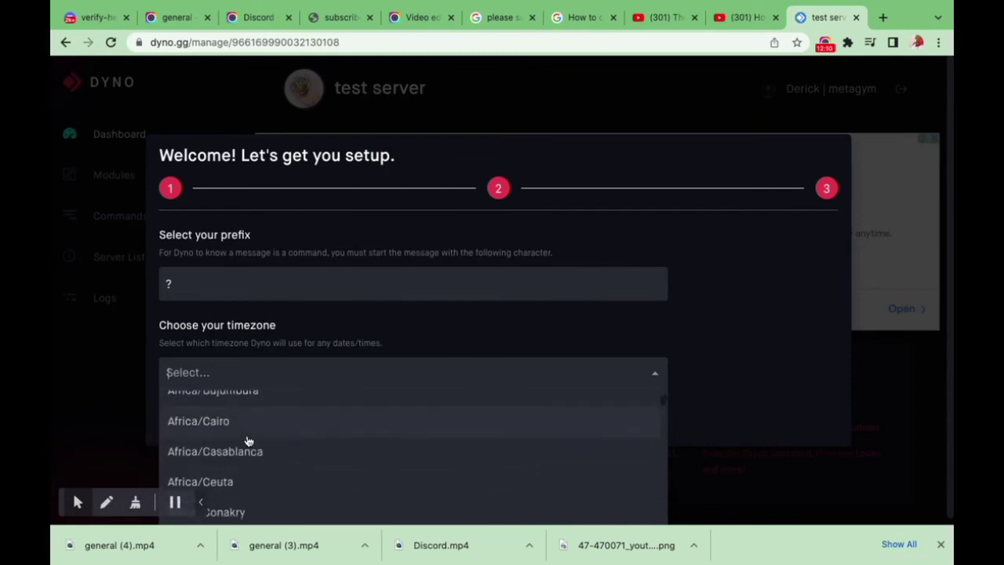
scroll(248, 441, "down", 5)
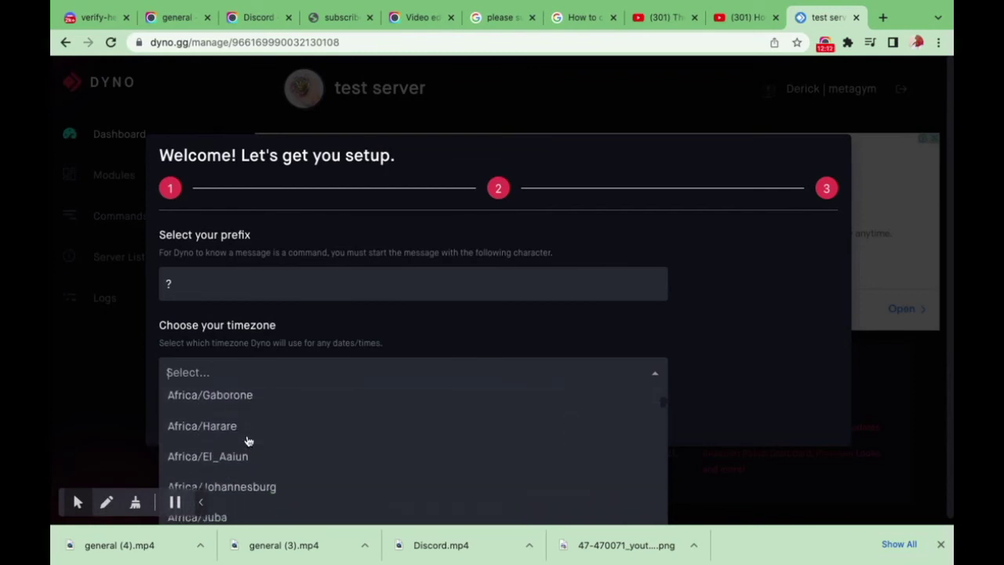
scroll(248, 441, "down", 4)
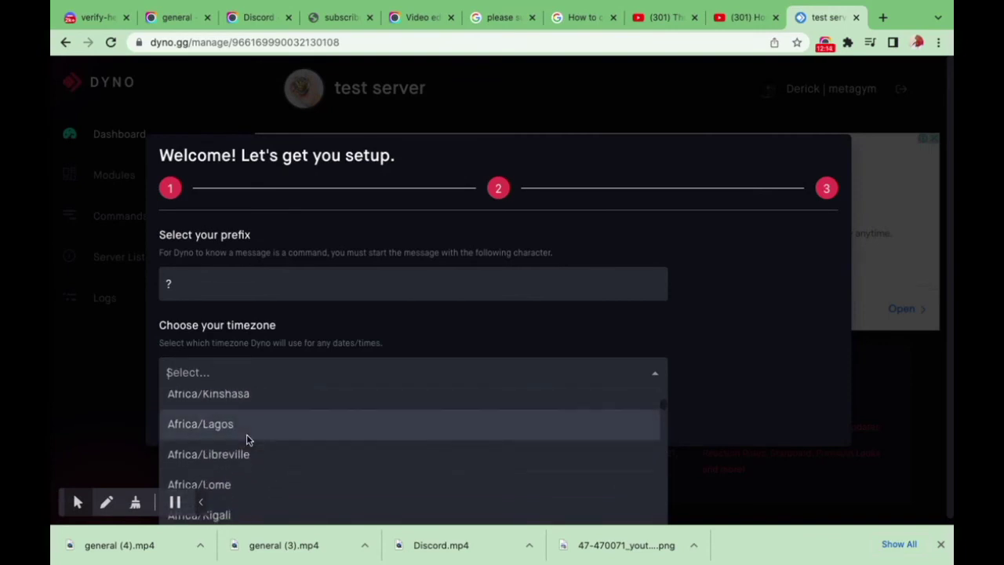
left_click(248, 440)
left_click(189, 424)
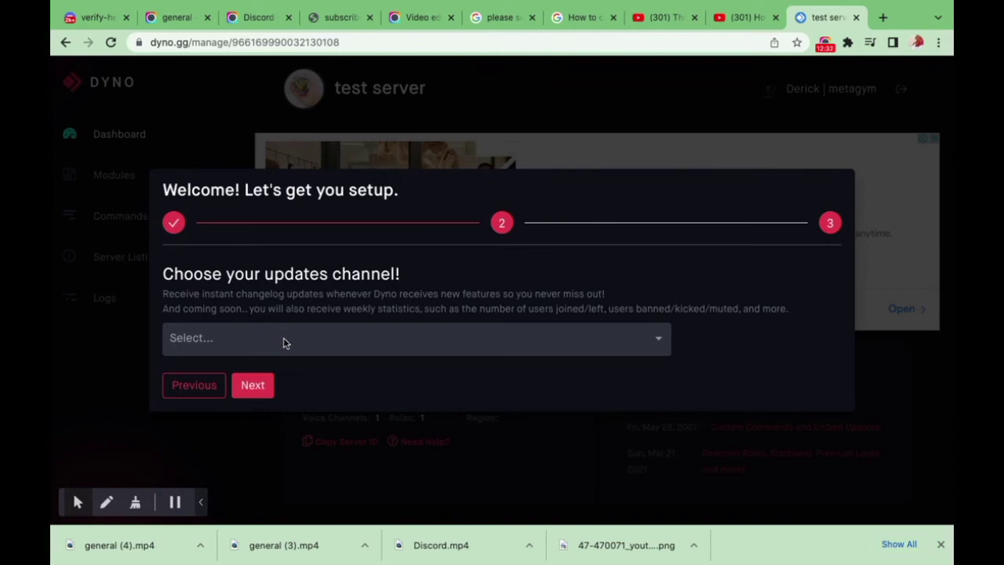
Step: Choose verify-here as Dyno's updates channel and finish the welcome setup without getting Premium
left_click(284, 338)
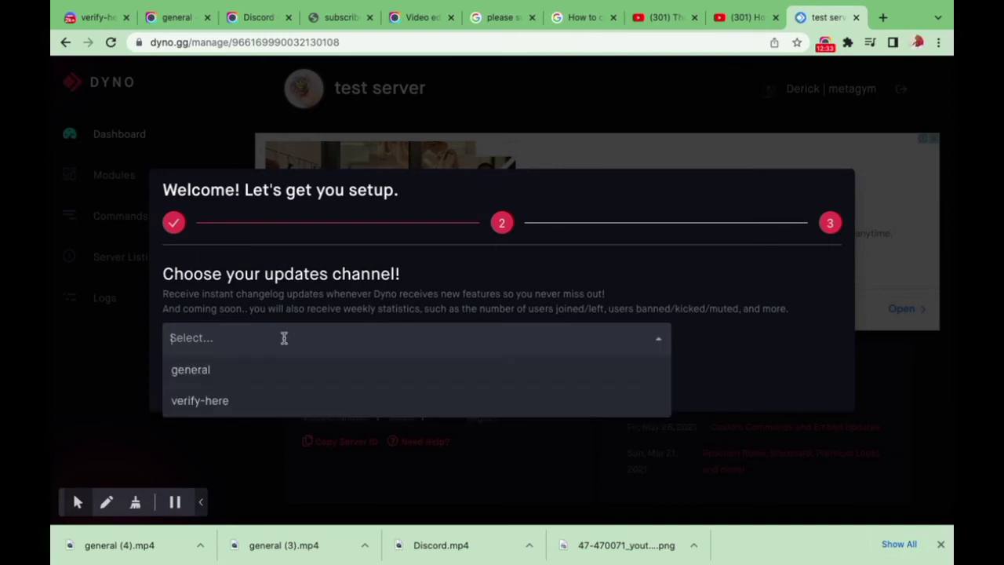
left_click(265, 399)
left_click(251, 393)
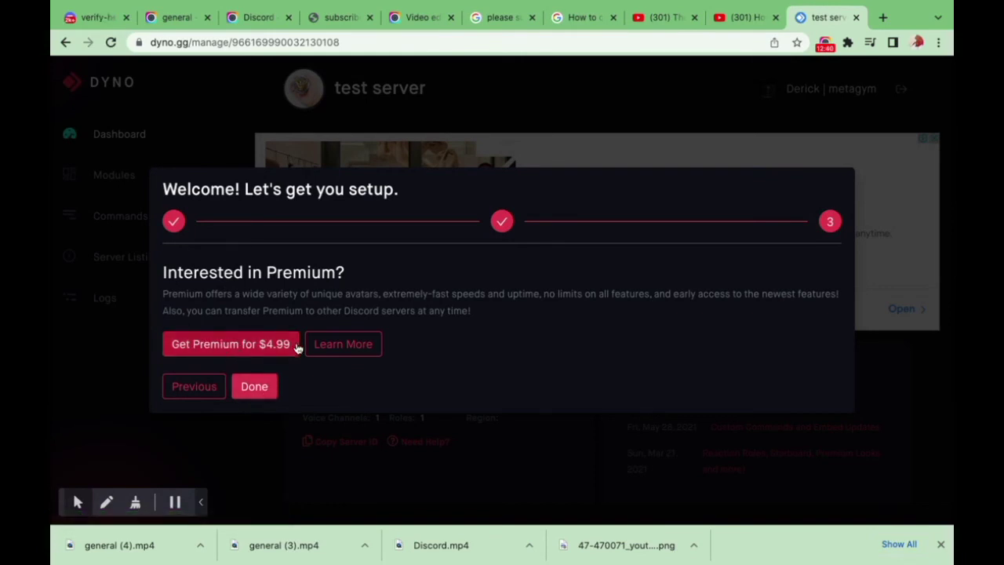
left_click(252, 385)
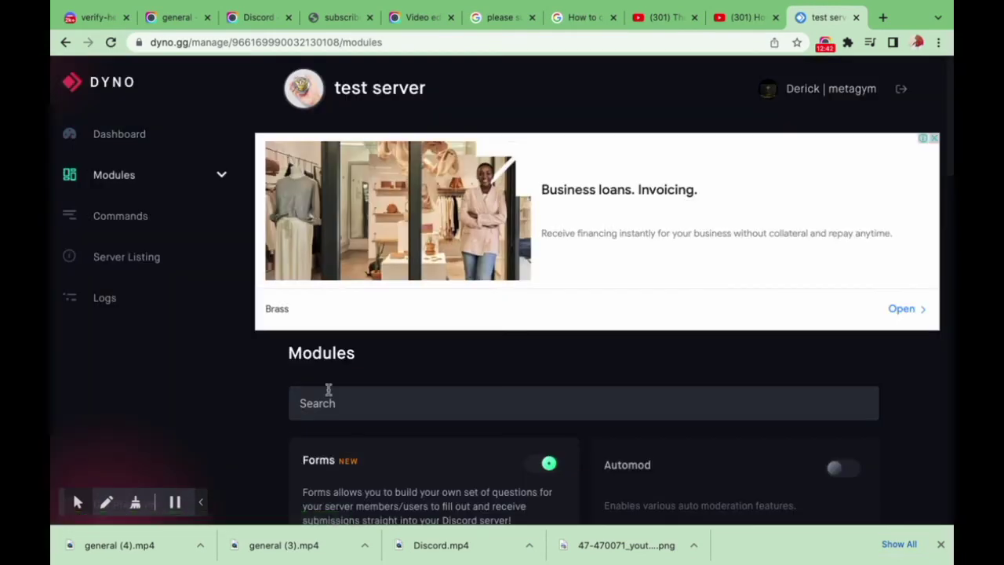
Step: Dismiss the advertisement above the modules list, giving "Ad covered content" as the reason
left_click(935, 139)
left_click(584, 179)
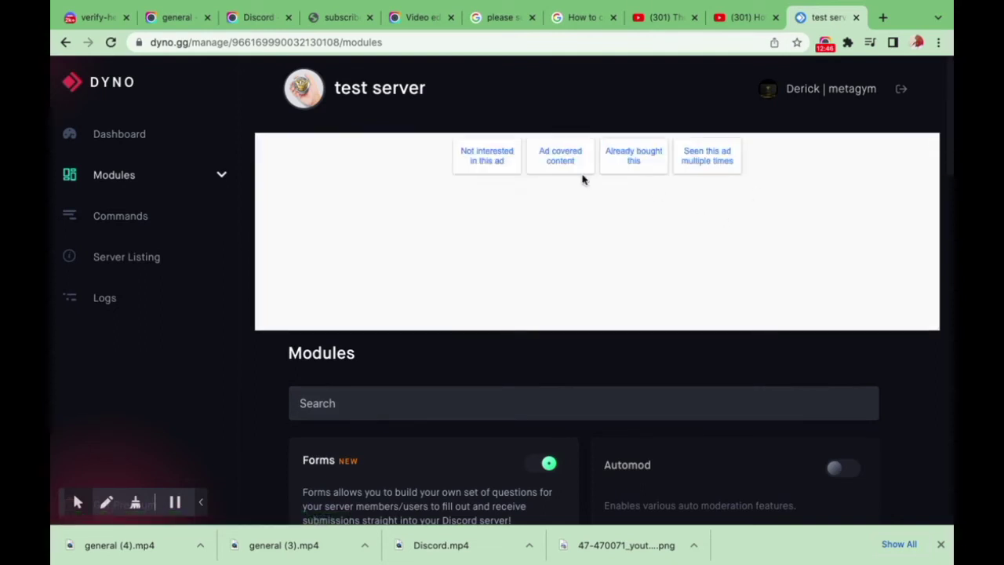
left_click(572, 160)
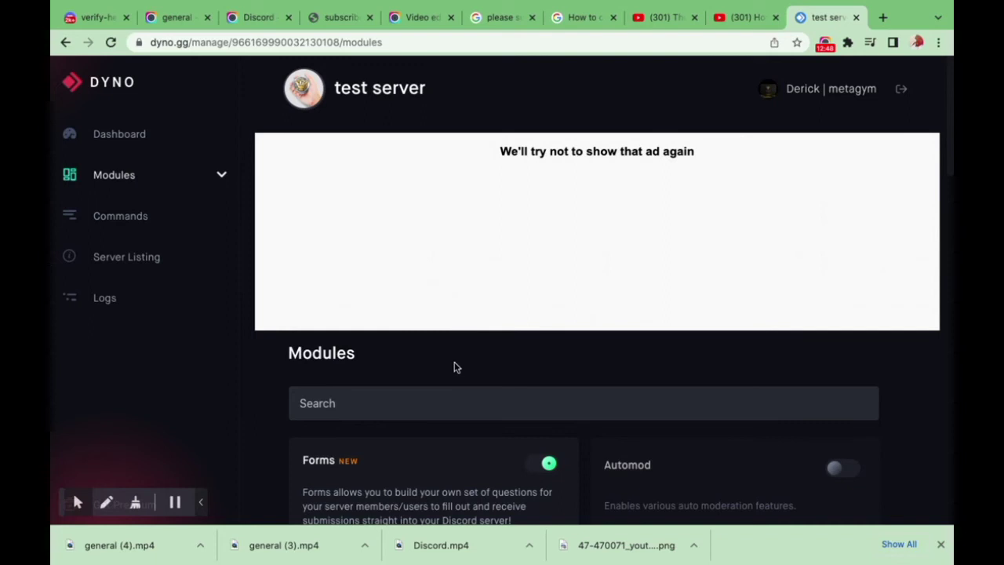
Step: Look through the full list of Dyno modules available for test server
scroll(466, 374, "down", 3)
scroll(465, 375, "down", 5)
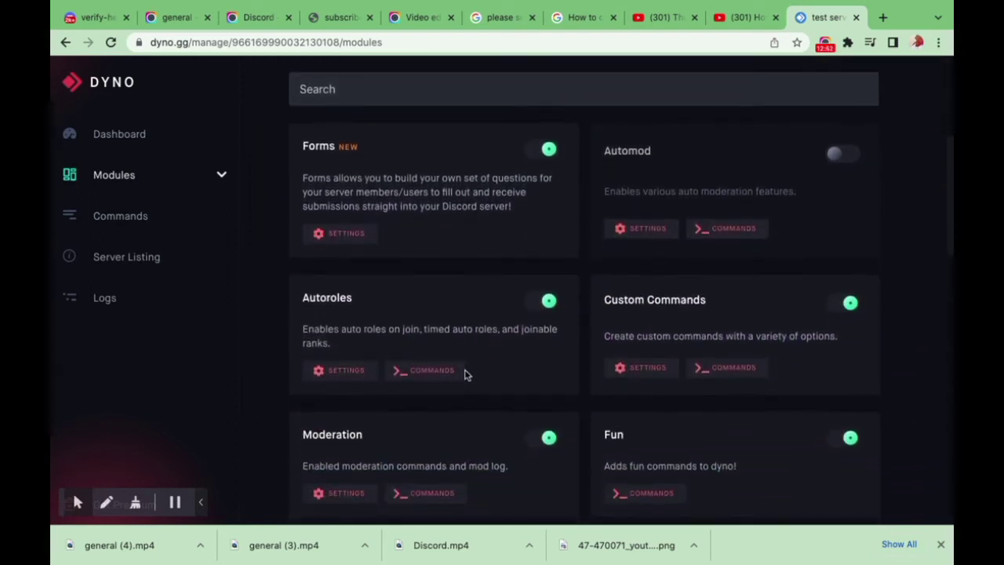
scroll(464, 374, "down", 3)
scroll(465, 375, "down", 9)
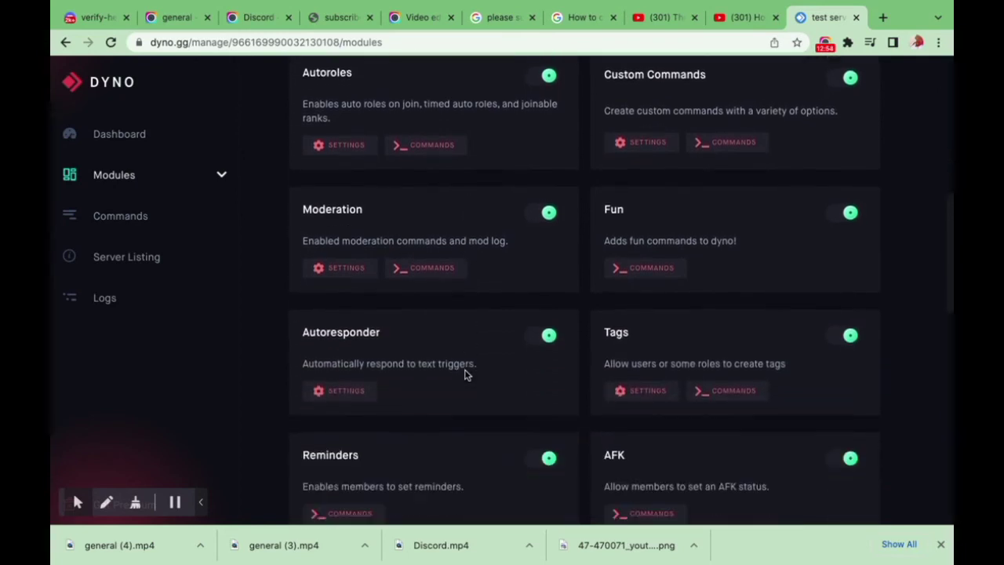
scroll(464, 375, "up", 1)
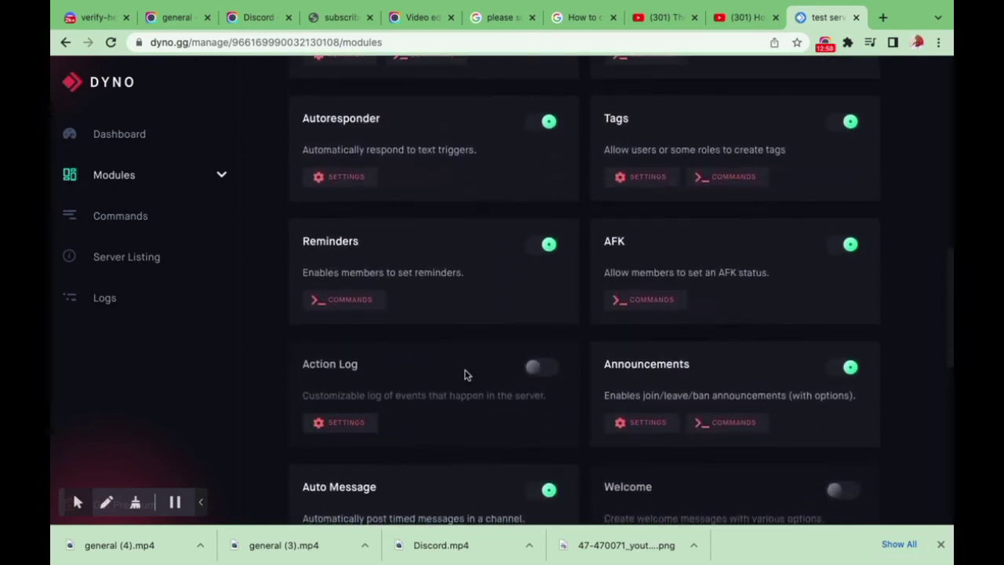
scroll(465, 375, "down", 2)
scroll(464, 375, "down", 2)
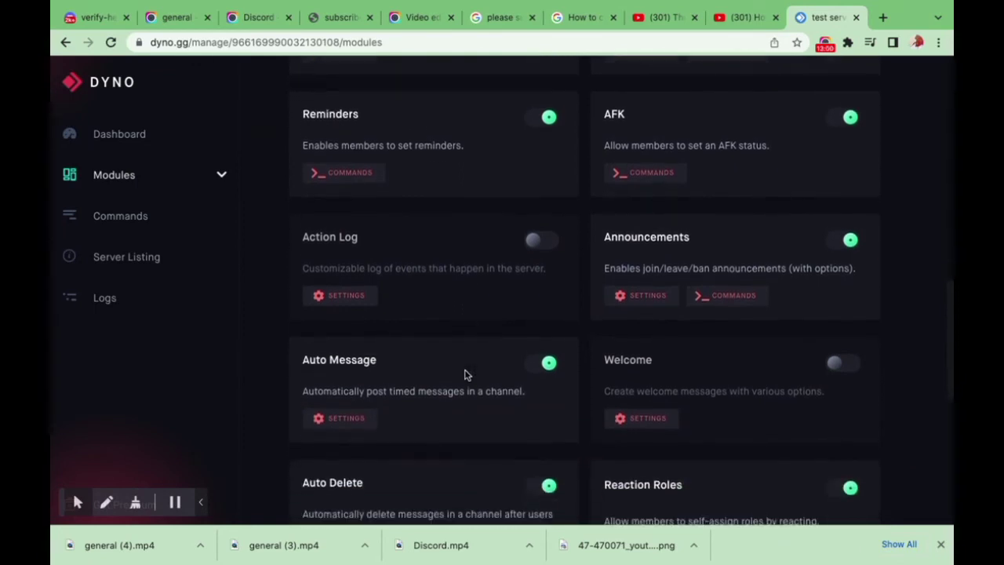
scroll(464, 374, "down", 10)
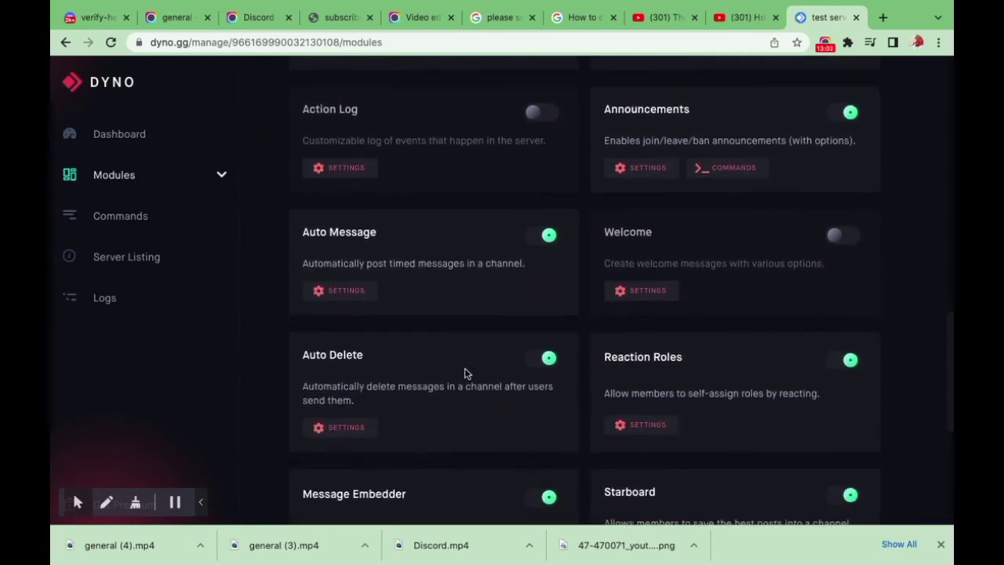
scroll(465, 374, "down", 1)
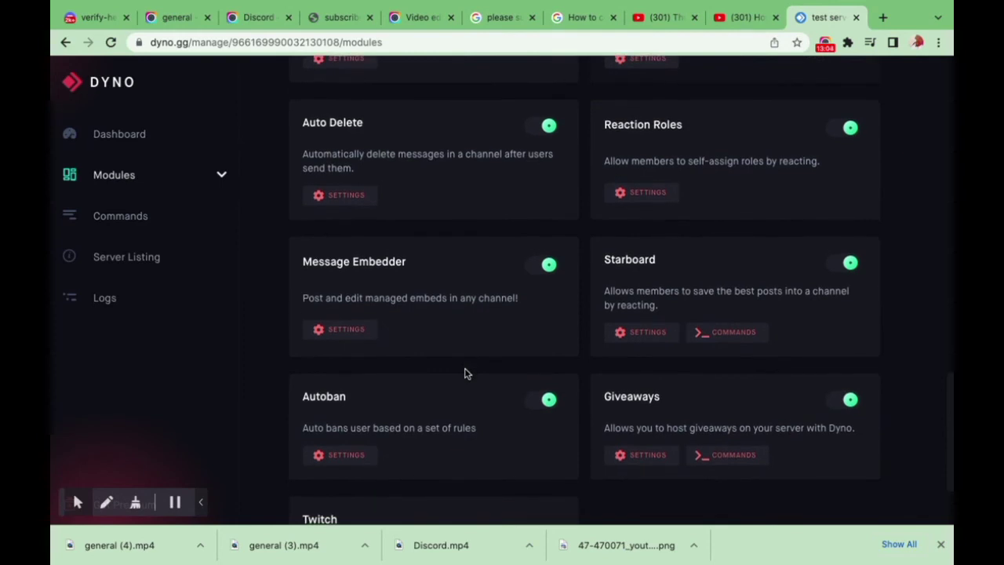
scroll(465, 374, "down", 4)
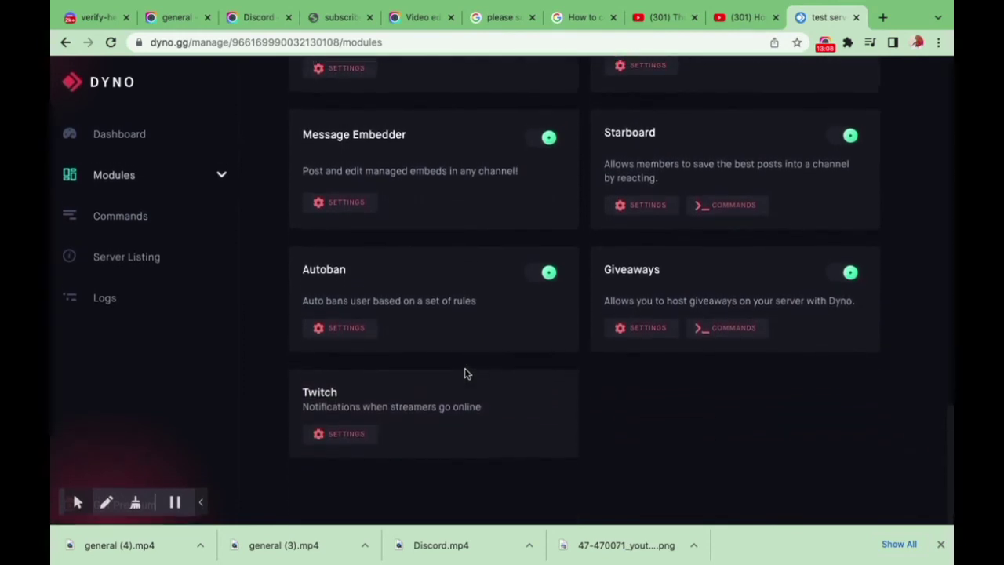
Step: Open the settings of the Reaction Roles module
scroll(465, 375, "up", 10)
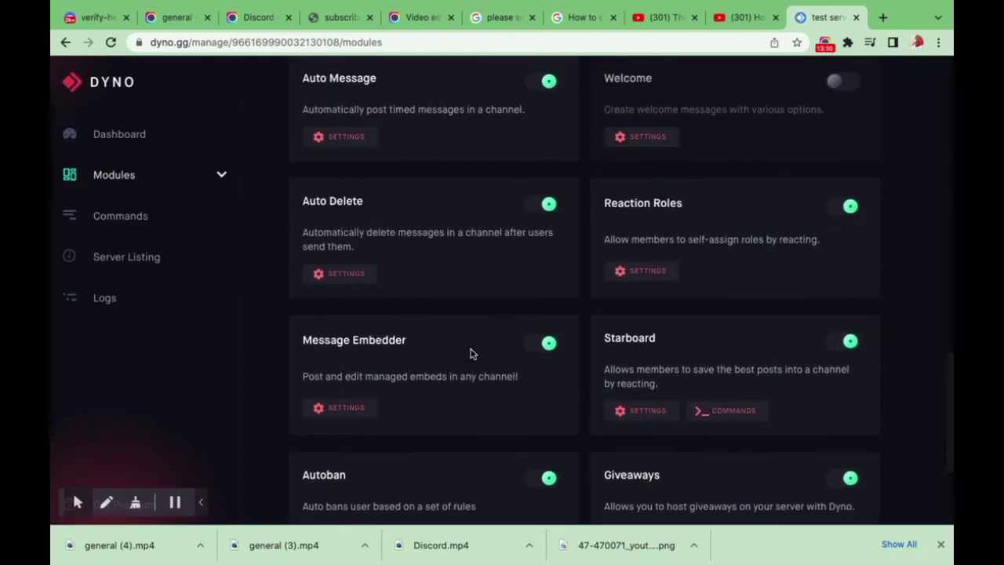
scroll(471, 353, "up", 4)
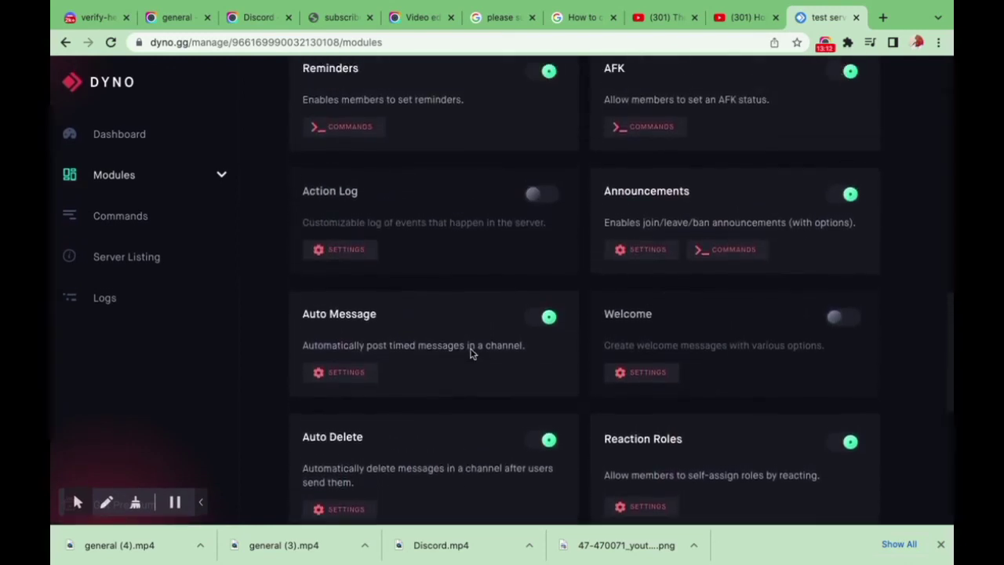
scroll(818, 464, "down", 4)
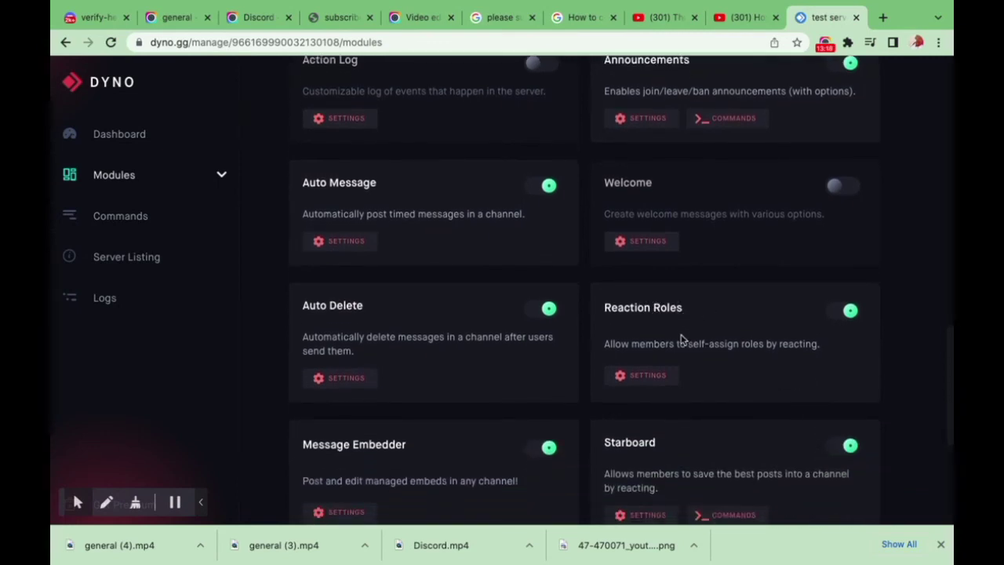
left_click(645, 378)
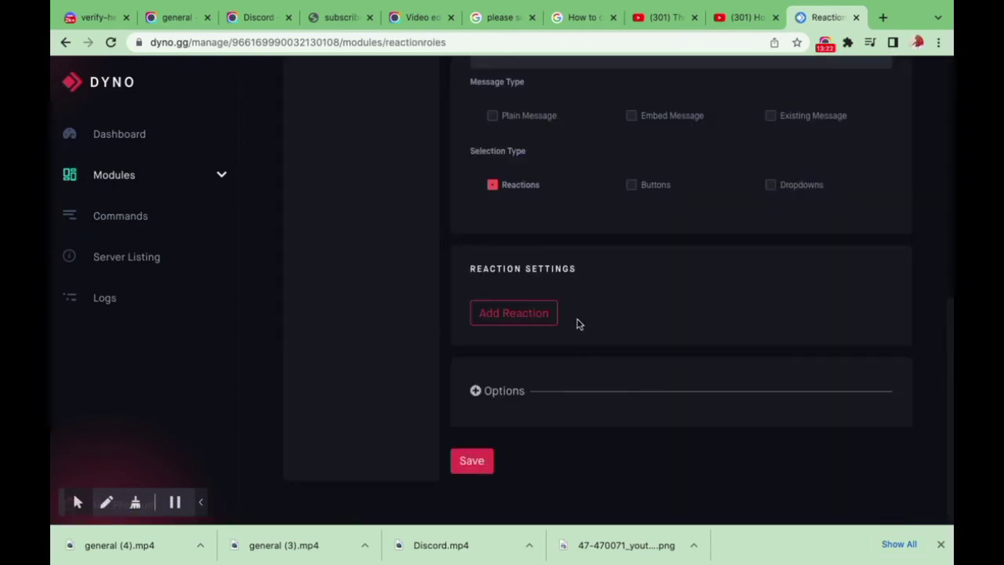
Step: Name the new reaction role message TEST and set its channel to verify-here
scroll(588, 249, "up", 3)
scroll(587, 249, "up", 2)
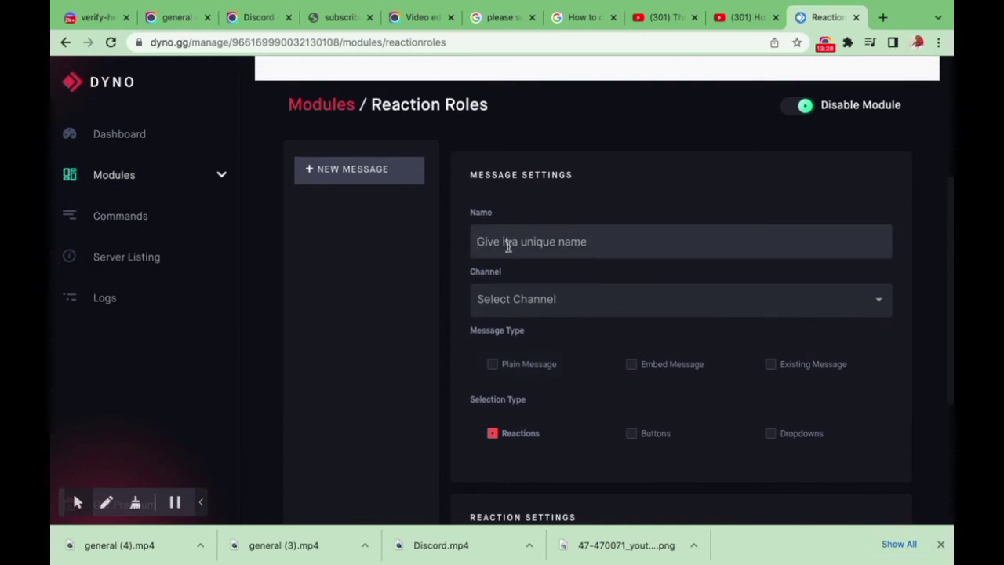
type("TEST")
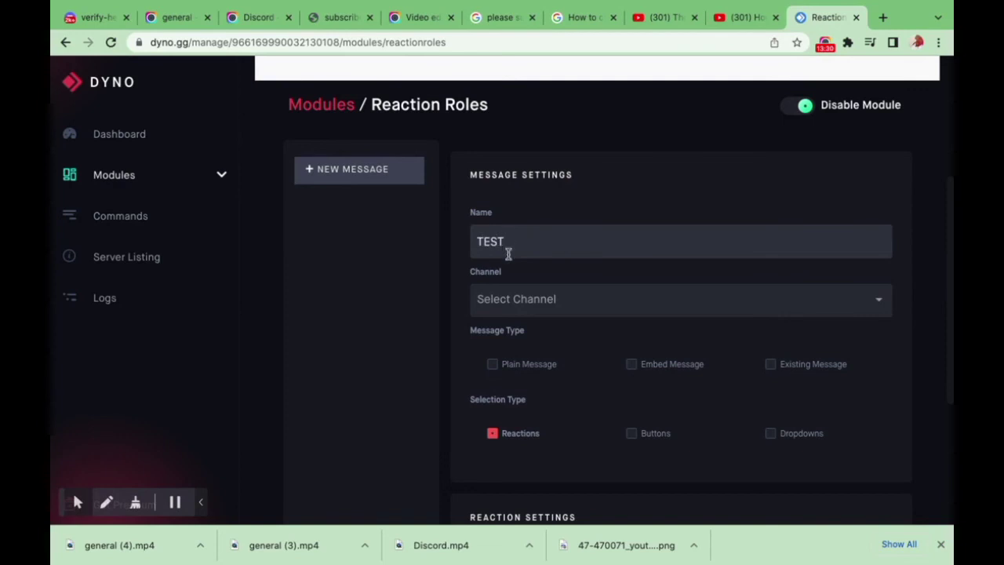
left_click(526, 298)
left_click(520, 359)
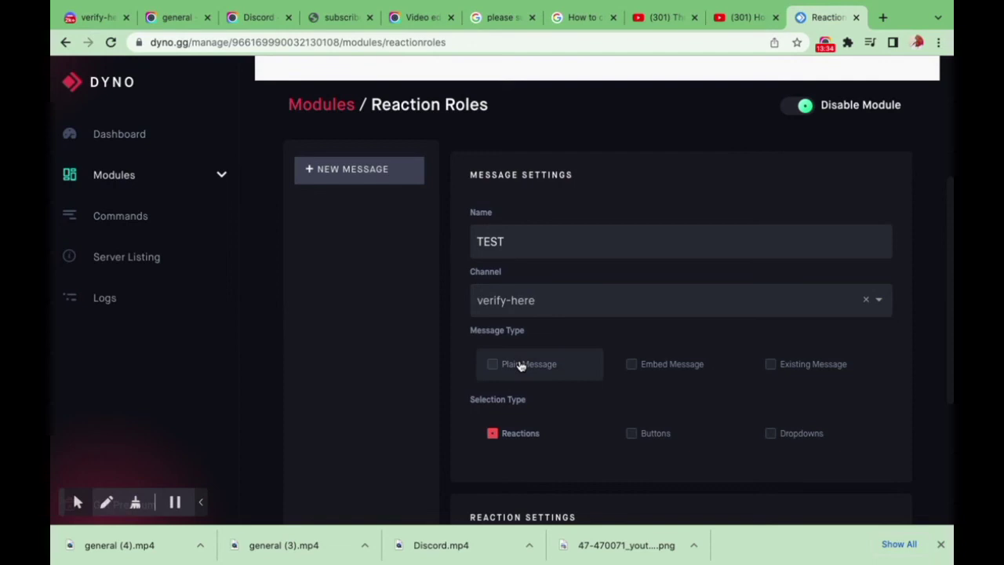
Step: Try the Plain Message, Existing Message and Embed Message types in turn for the TEST message
left_click(494, 367)
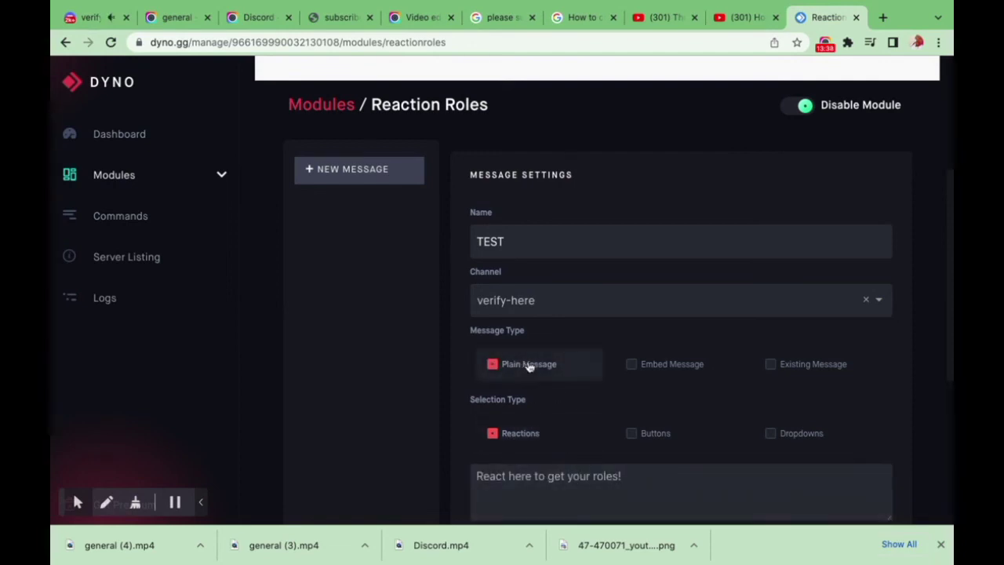
left_click(772, 365)
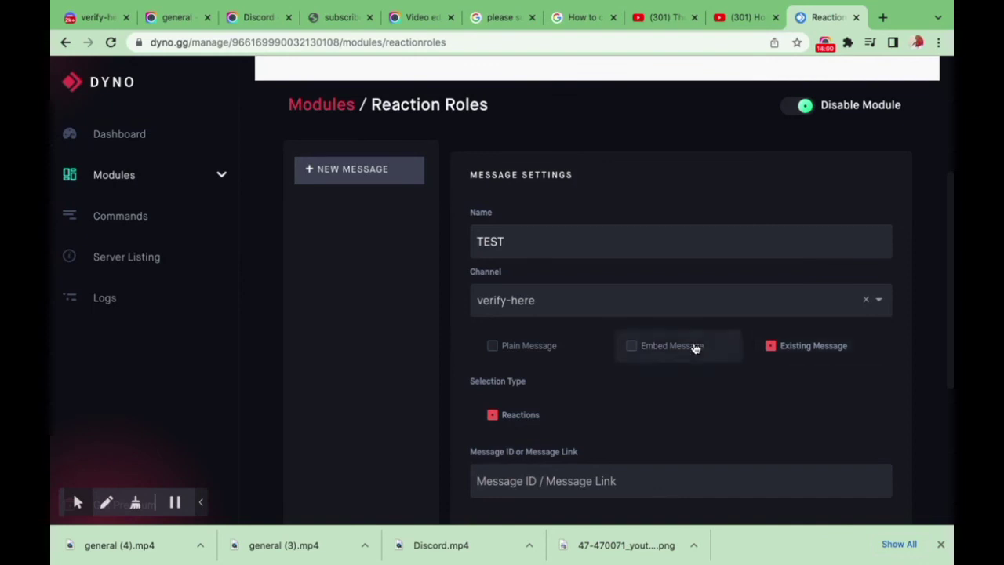
left_click(630, 347)
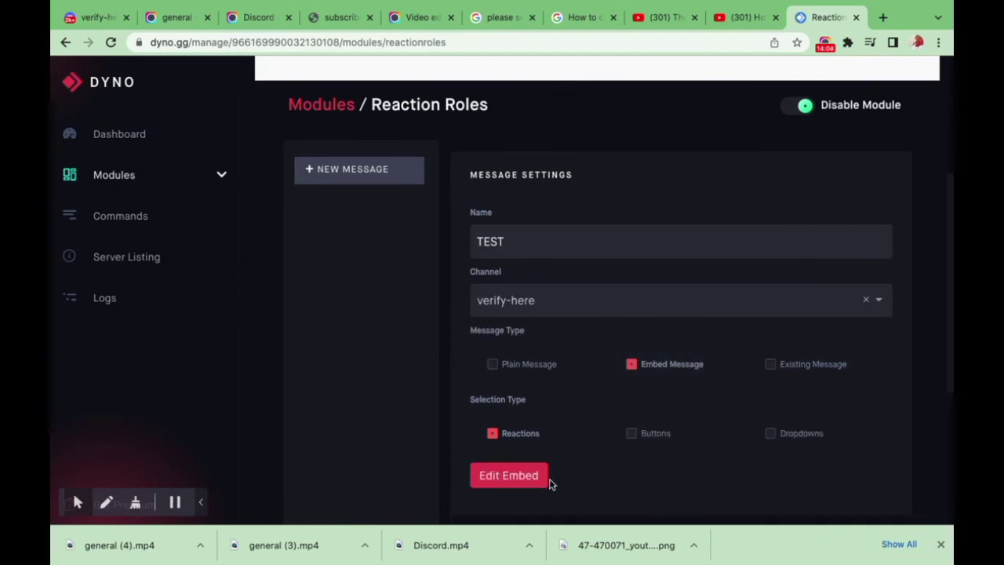
Step: Set the message type to Plain Message and write "Click on the reactions to get verified" as its text
left_click(496, 367)
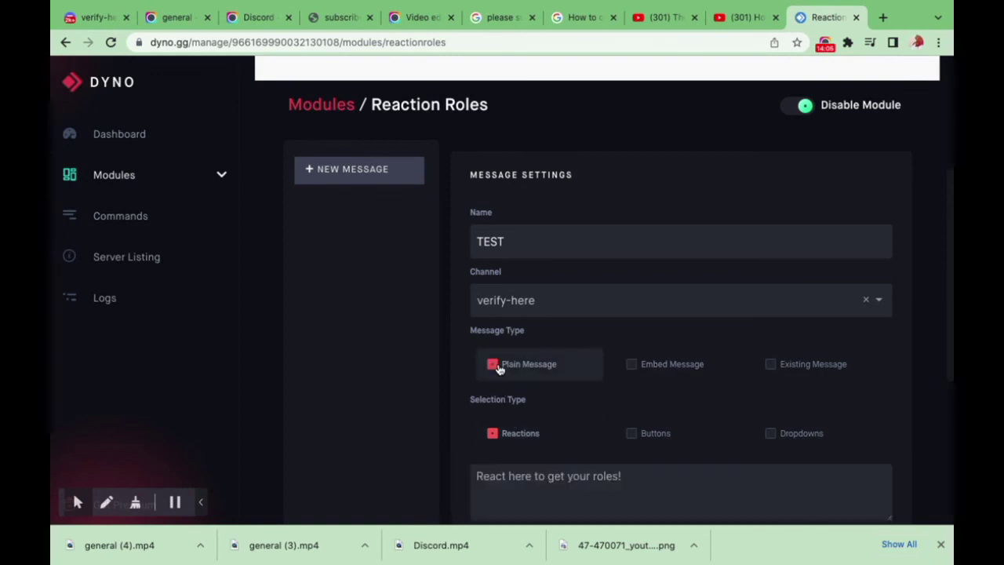
scroll(565, 487, "down", 3)
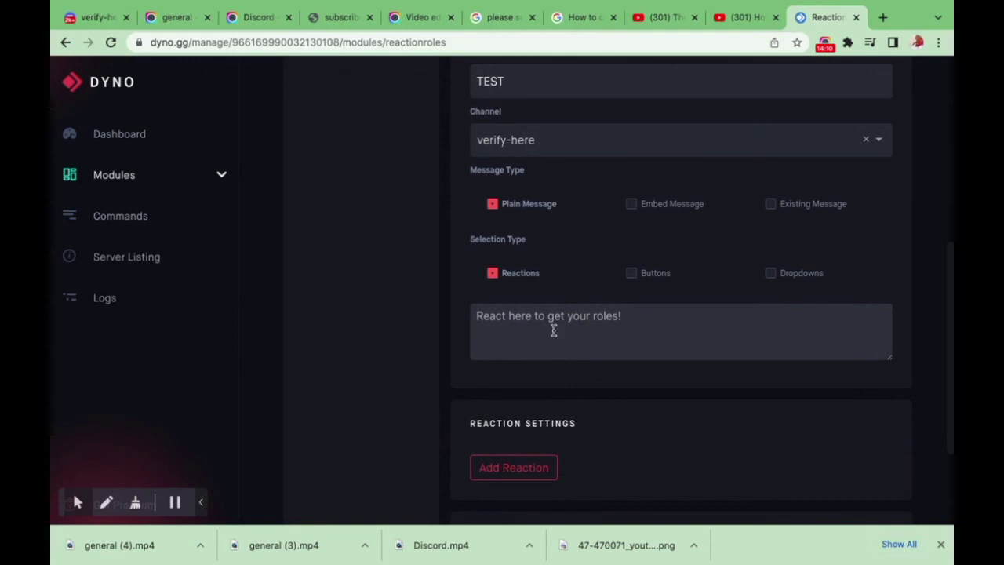
left_click(554, 330)
type("Clic")
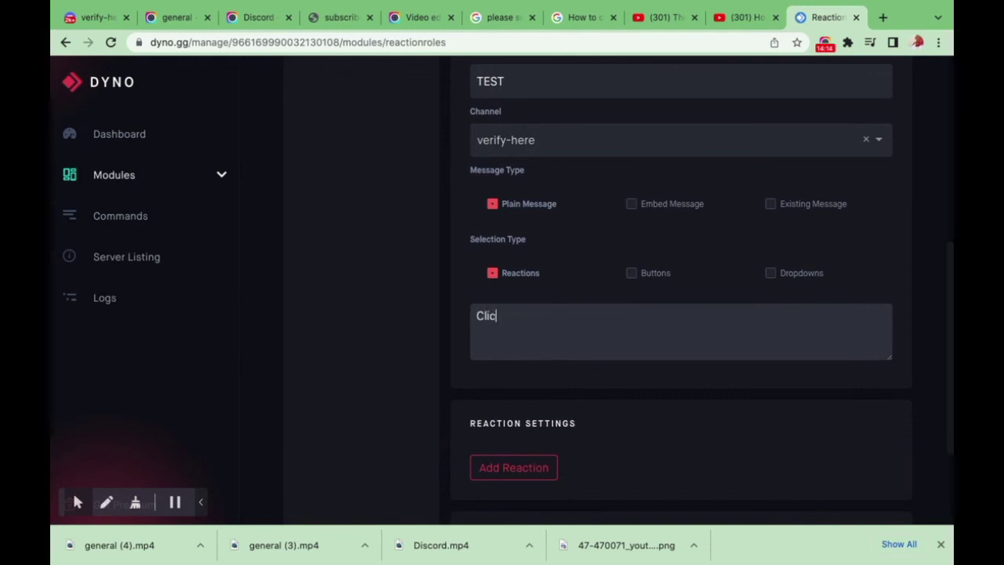
type("k on the reactions")
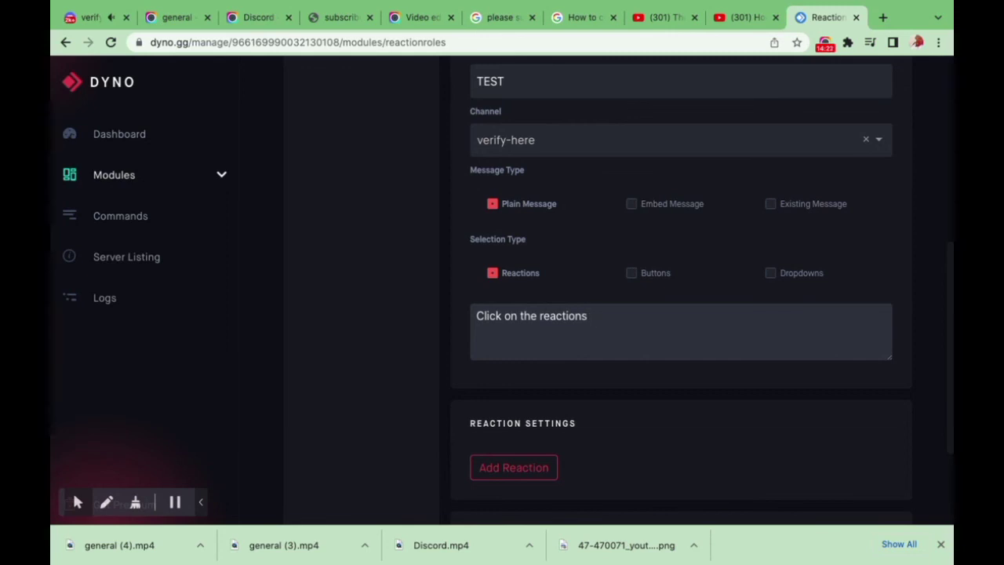
type(" to get verified")
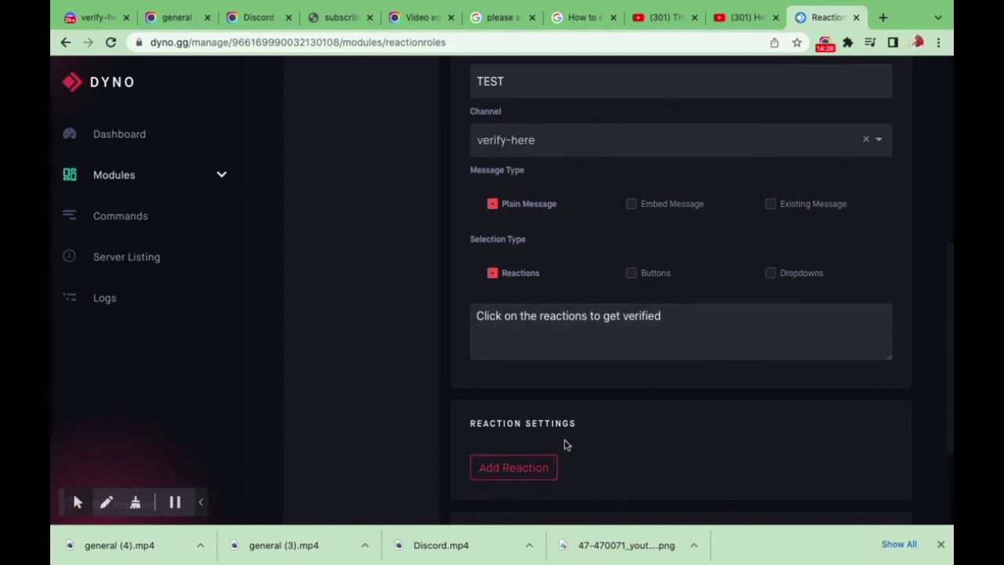
Step: Add a reaction to the message and assign the VERIFIED role to it
left_click(534, 468)
scroll(603, 442, "up", 1)
scroll(603, 442, "down", 2)
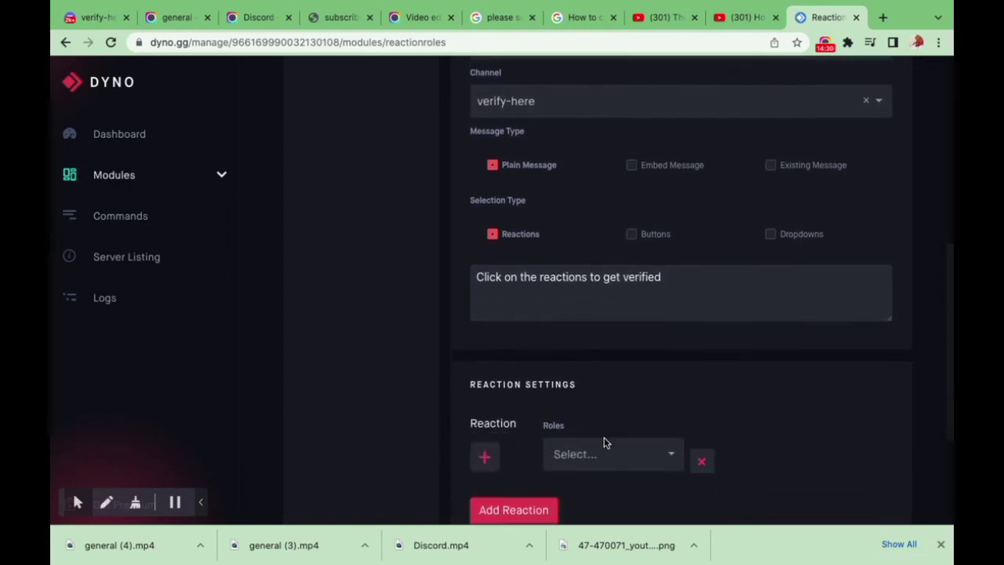
scroll(604, 441, "down", 2)
left_click(620, 388)
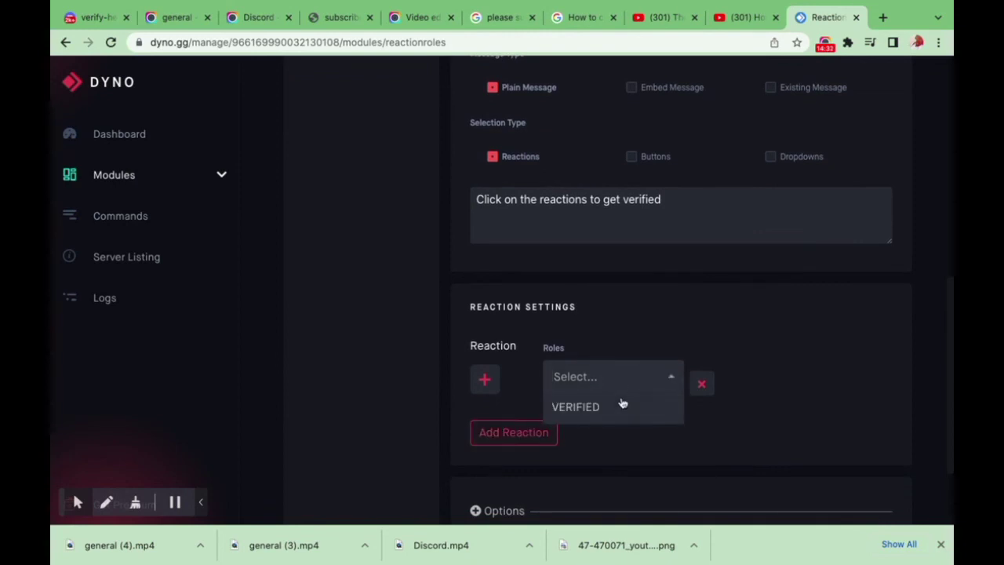
left_click(620, 410)
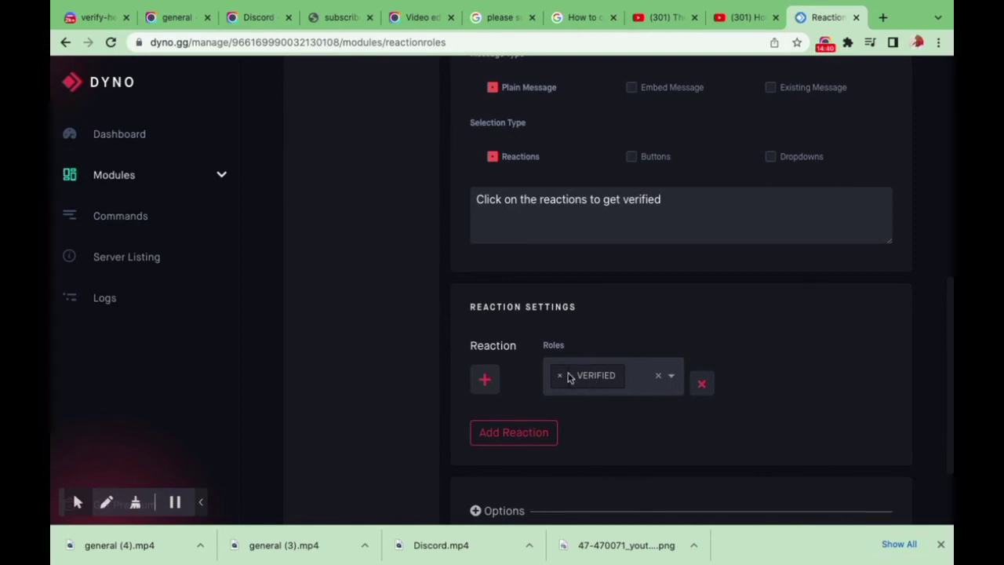
Step: Search the emoji for "che" and choose the green check mark as the first reaction
left_click(487, 378)
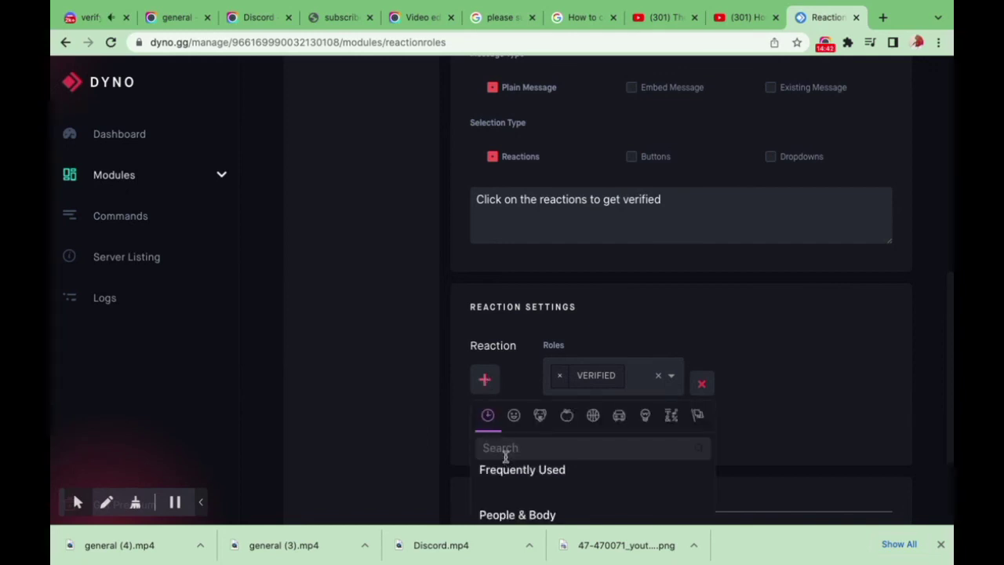
scroll(522, 494, "up", 2)
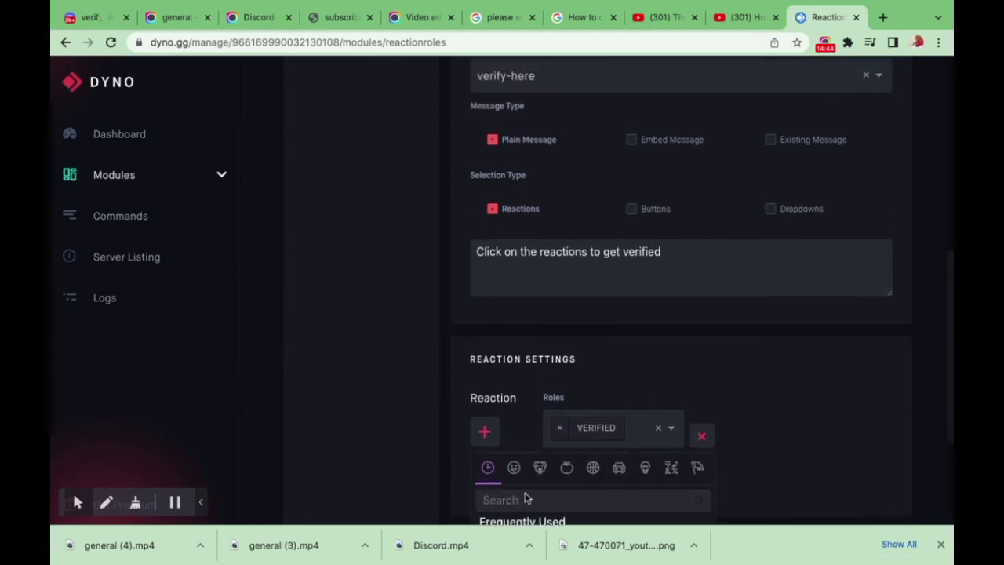
scroll(526, 499, "down", 2)
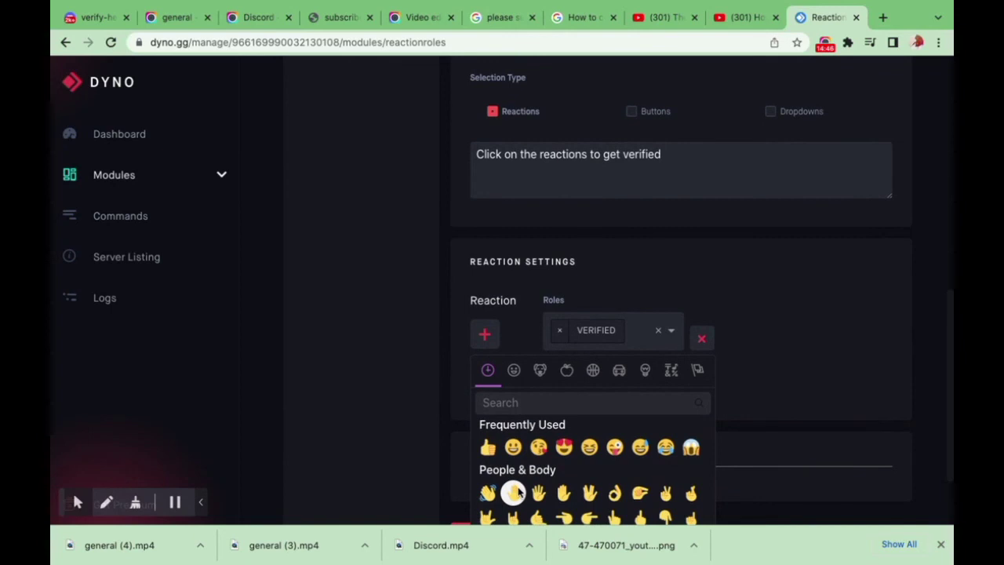
type("che")
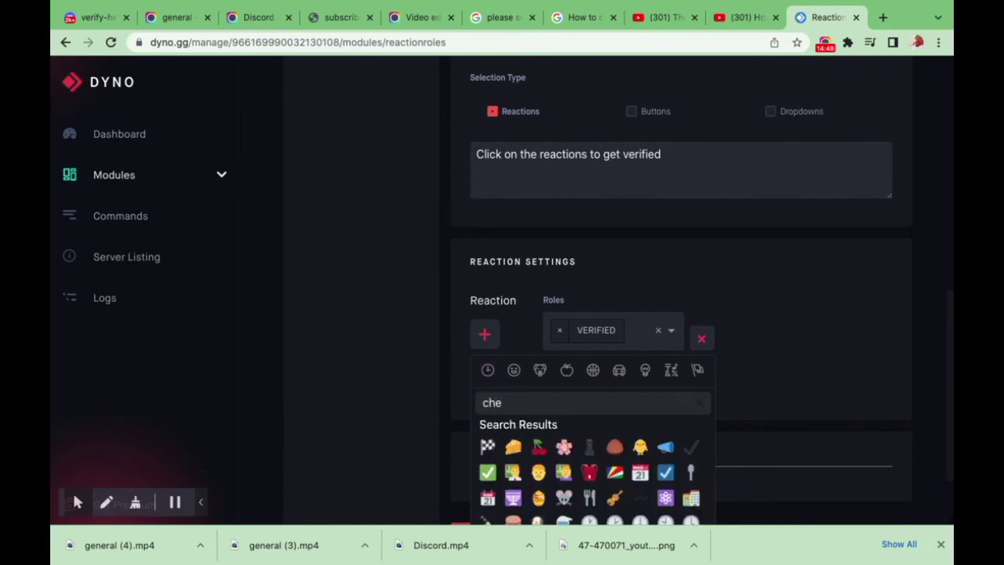
left_click(489, 472)
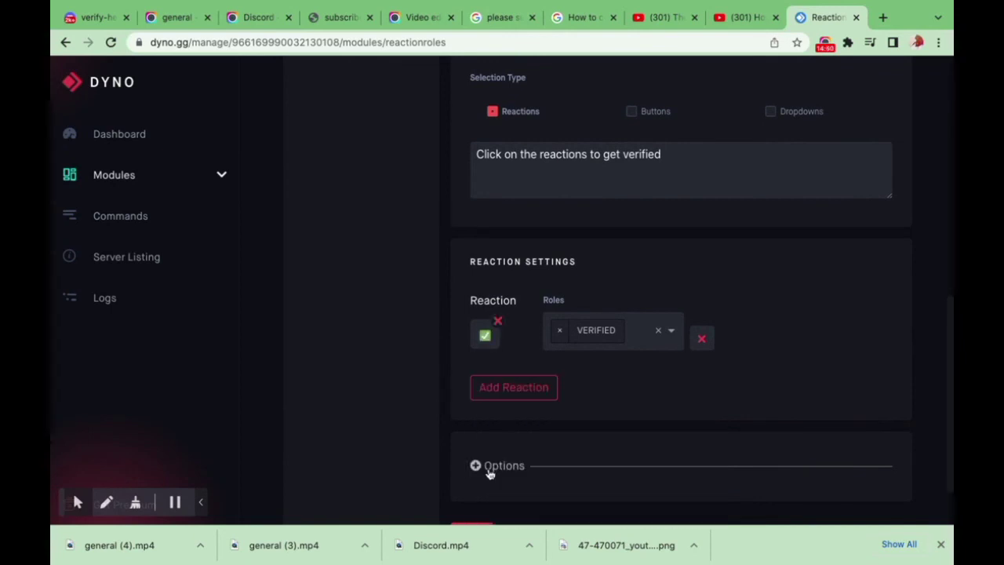
Step: Add a second reaction that gives the VERIFIED role and uses the thumbs-up emoji
left_click(515, 388)
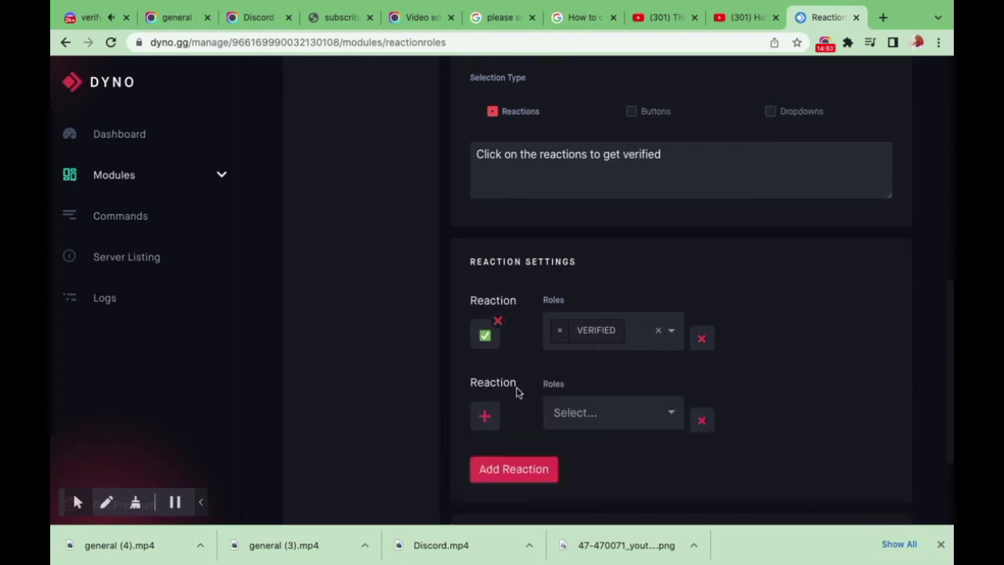
left_click(600, 417)
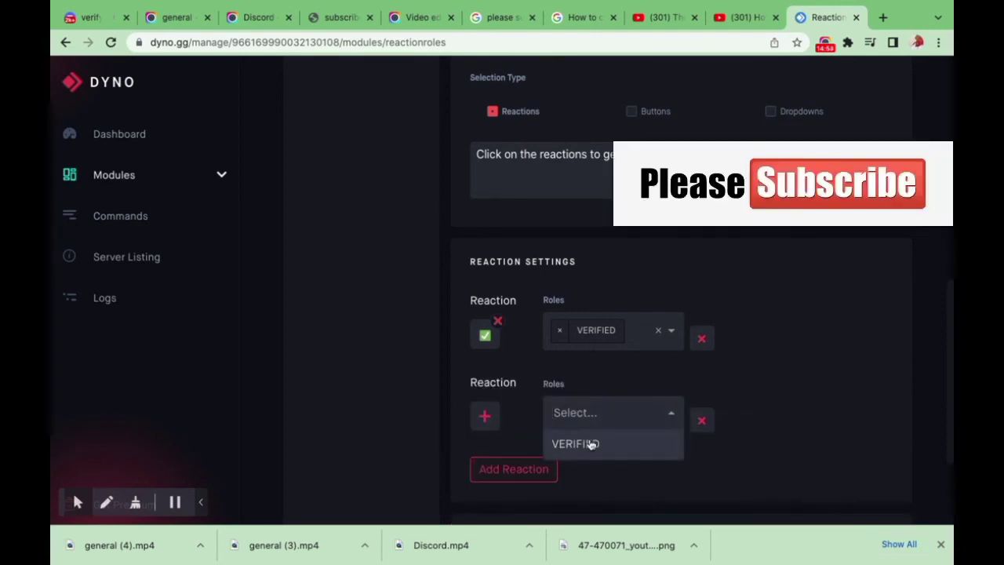
left_click(590, 443)
left_click(486, 419)
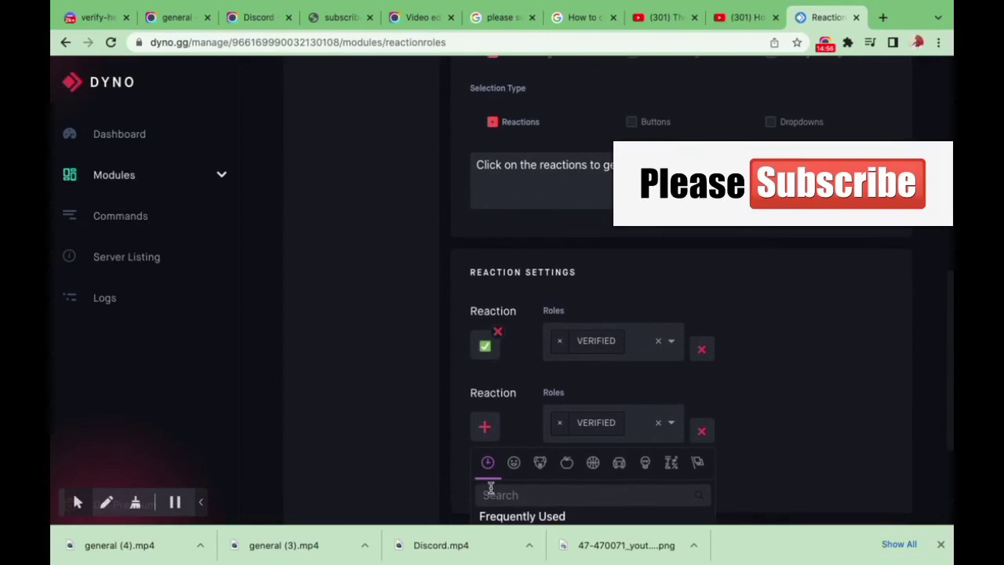
scroll(486, 487, "down", 1)
left_click(488, 491)
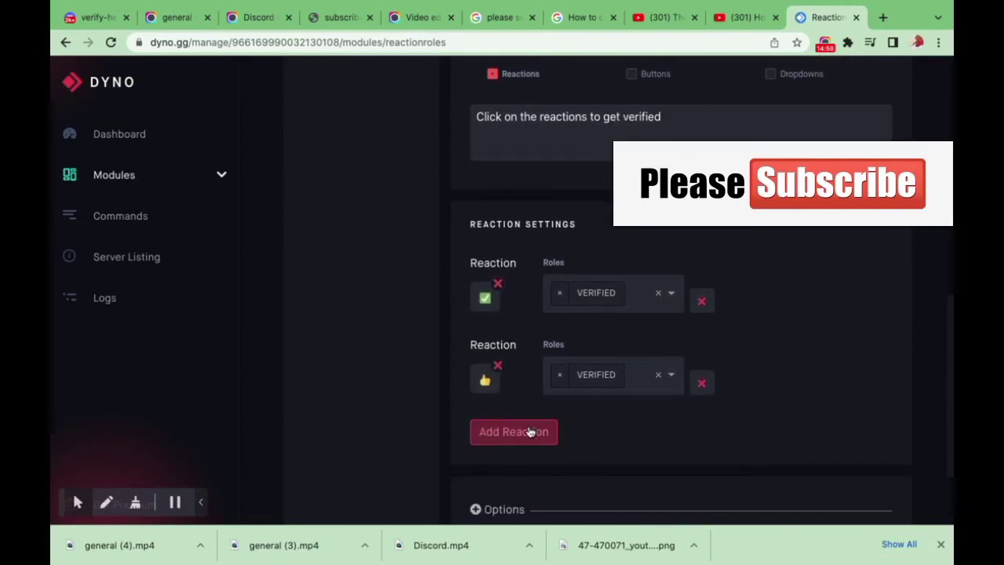
Step: Add a third reaction that gives the VERIFIED role and uses the smiling face with heart eyes emoji
left_click(528, 433)
scroll(528, 433, "down", 1)
left_click(585, 407)
left_click(576, 440)
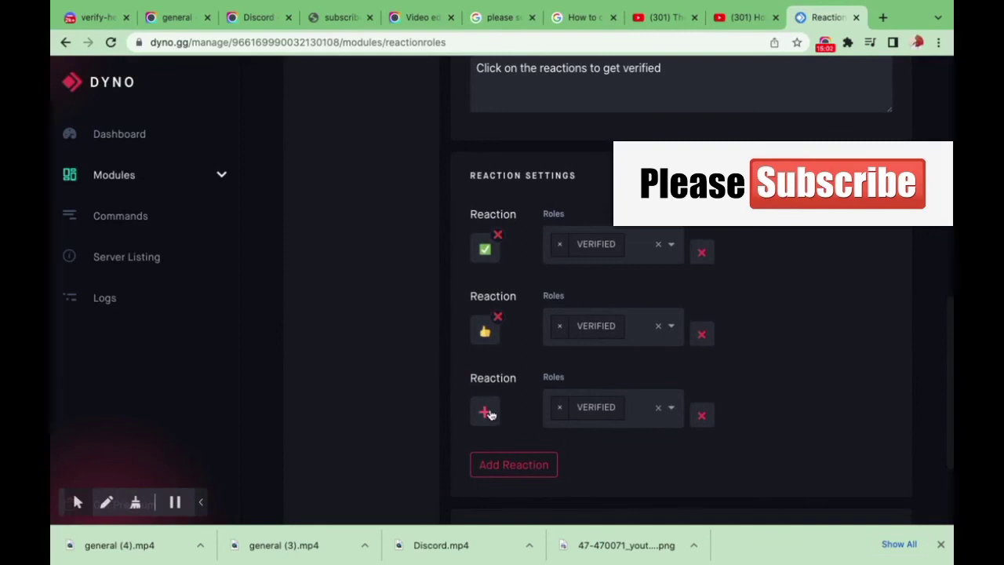
left_click(485, 412)
scroll(546, 492, "down", 2)
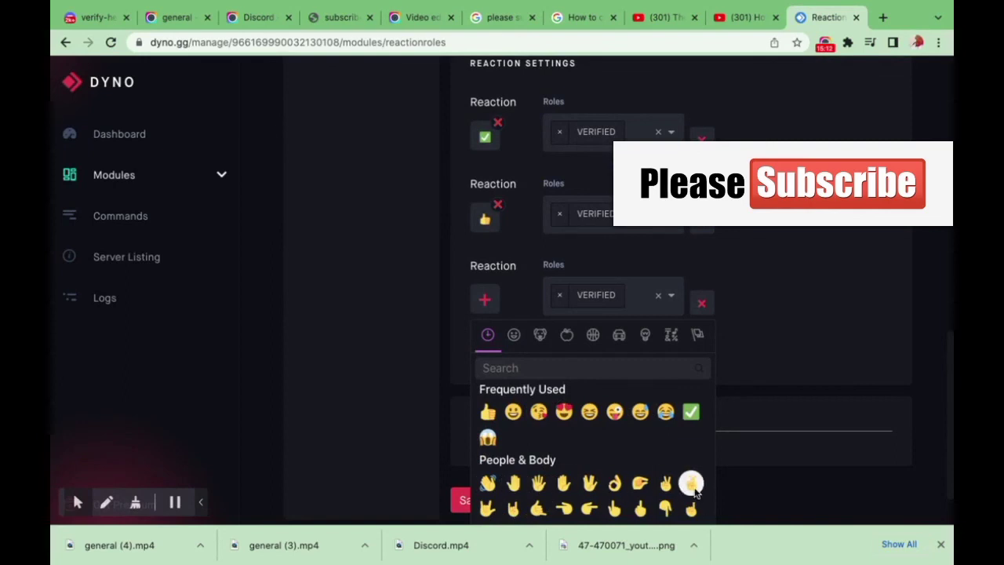
left_click(565, 412)
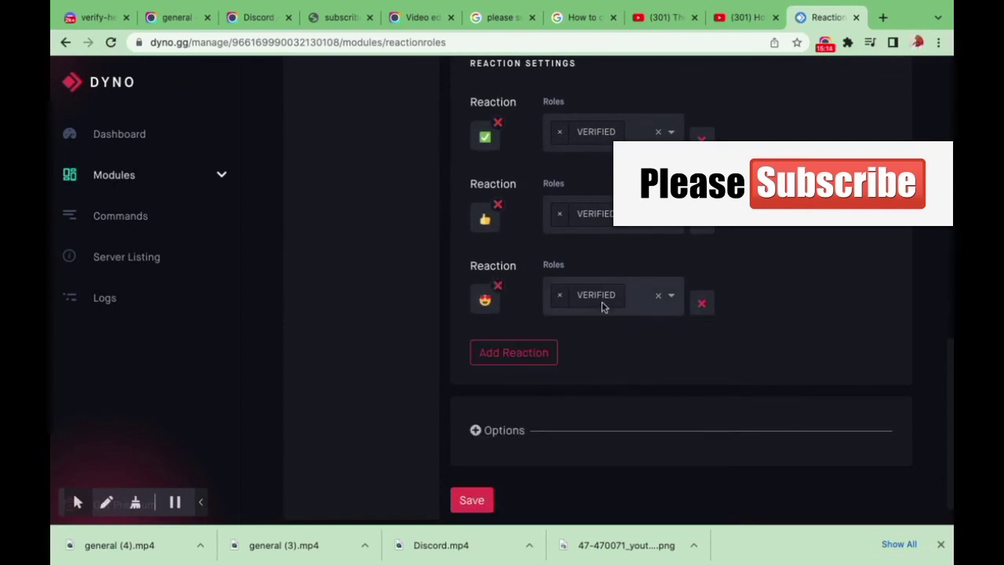
Step: Save the reaction role and switch to the verify-here channel in Discord to check the posted message
scroll(522, 444, "down", 1)
scroll(524, 446, "up", 3)
scroll(524, 446, "down", 4)
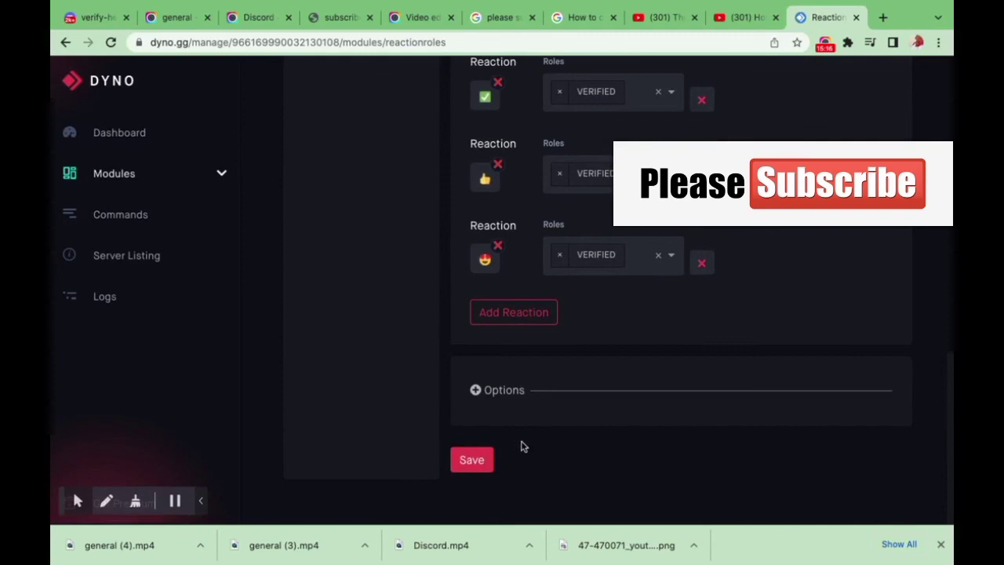
left_click(474, 462)
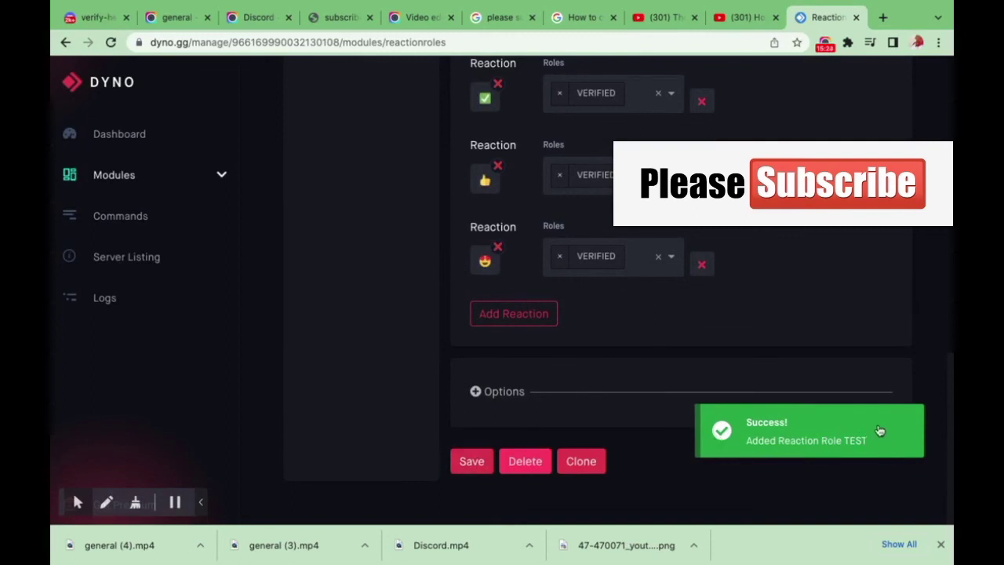
mouse_move(145, 4)
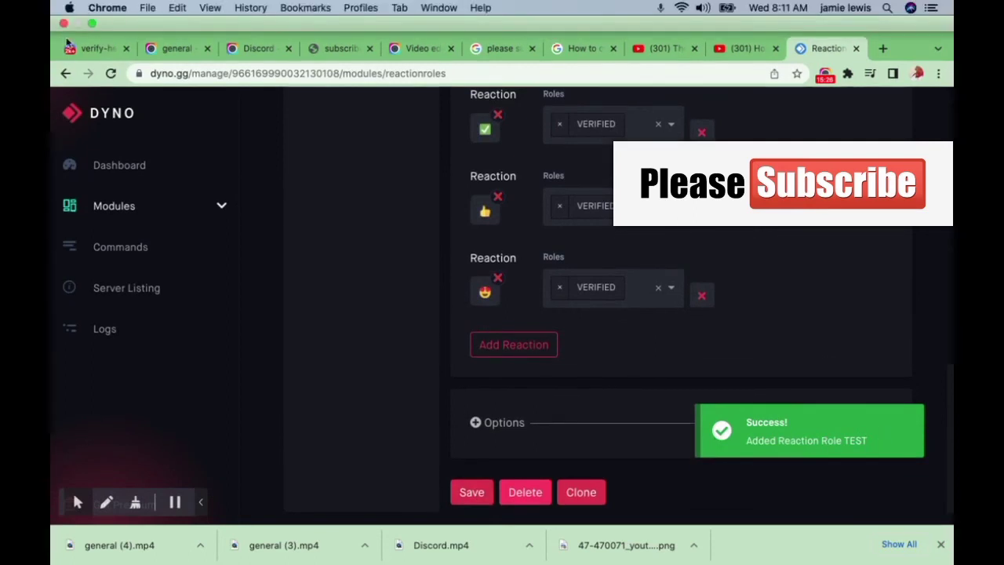
left_click(92, 48)
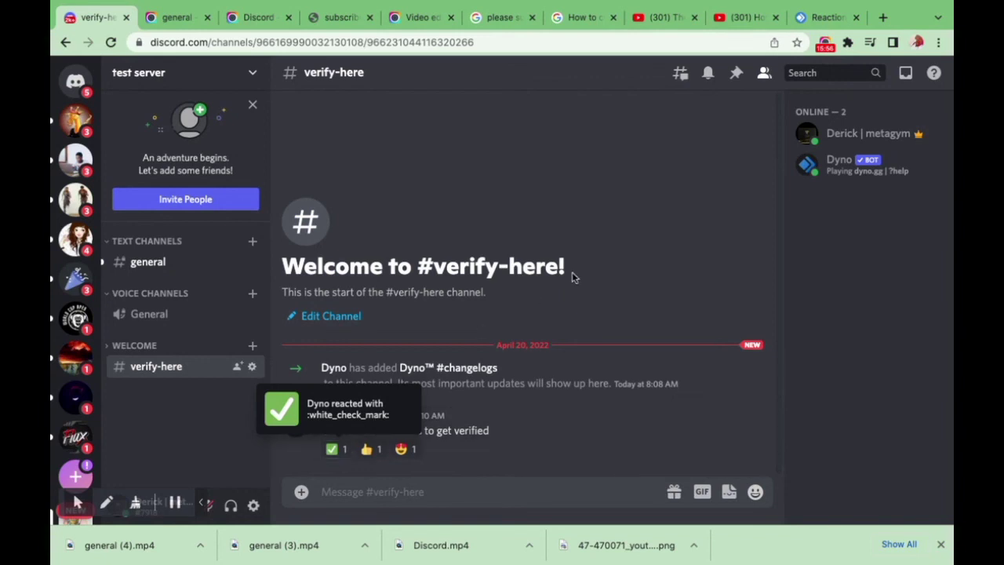
left_click(826, 46)
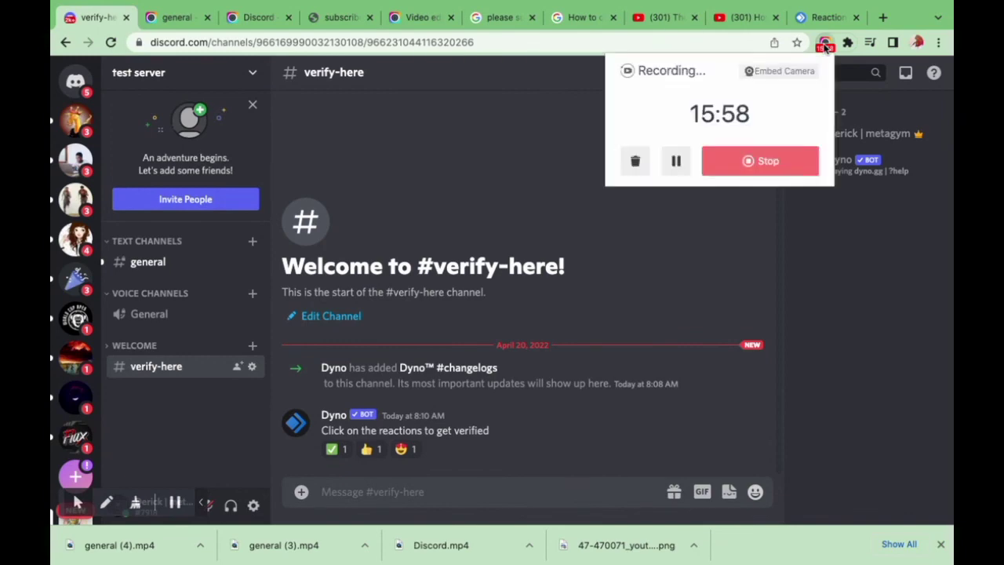